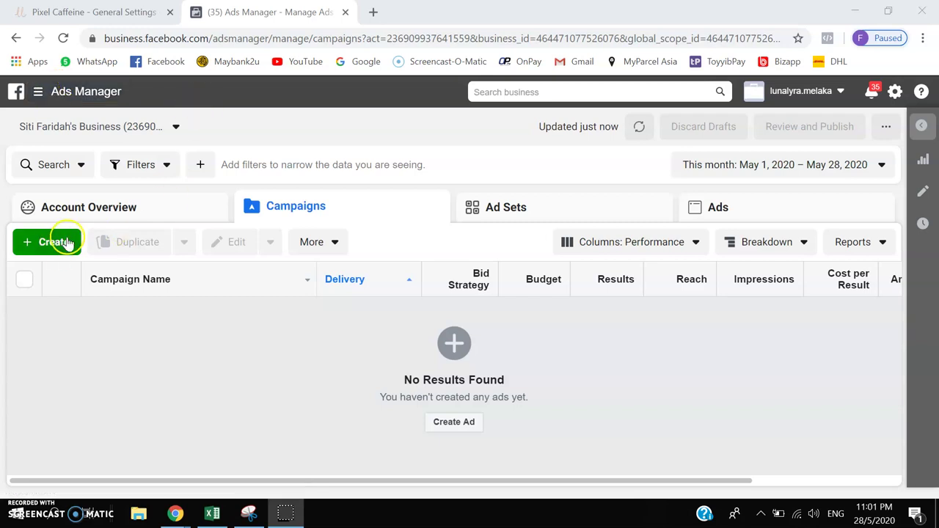
- Create a new campaign with the Conversions objective and name it "Video RTM"
{"action": "left_click", "coordinate": [71, 250]}
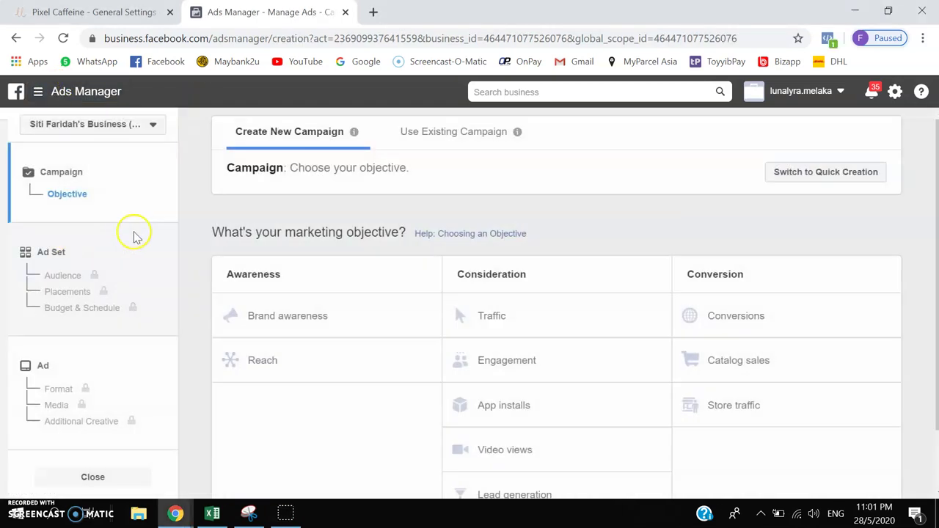
{"action": "left_click", "coordinate": [745, 317]}
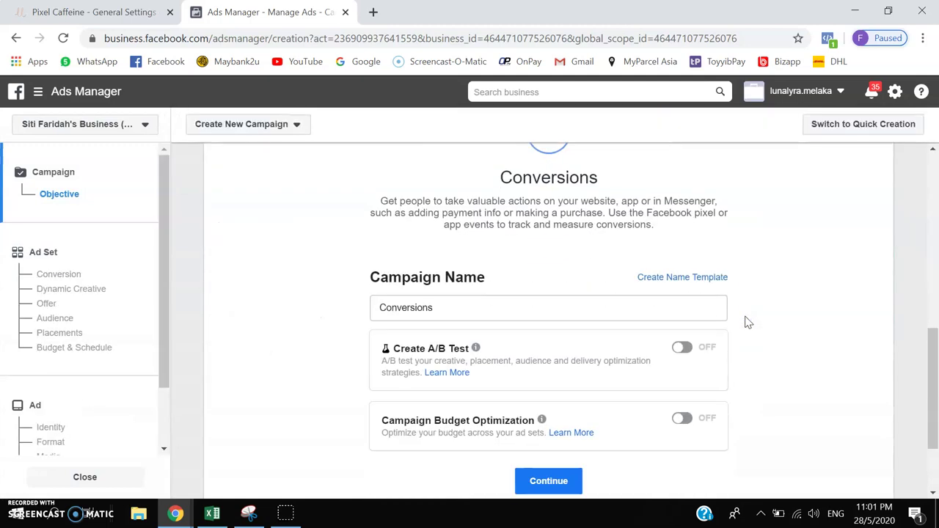
{"action": "double_click", "coordinate": [465, 195]}
{"action": "type", "text": "Video"}
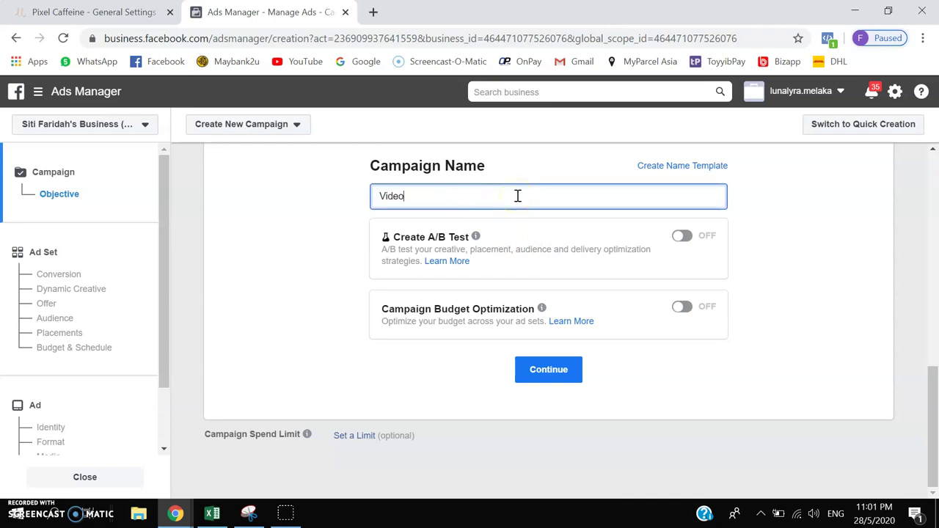
{"action": "type", "text": " RTM"}
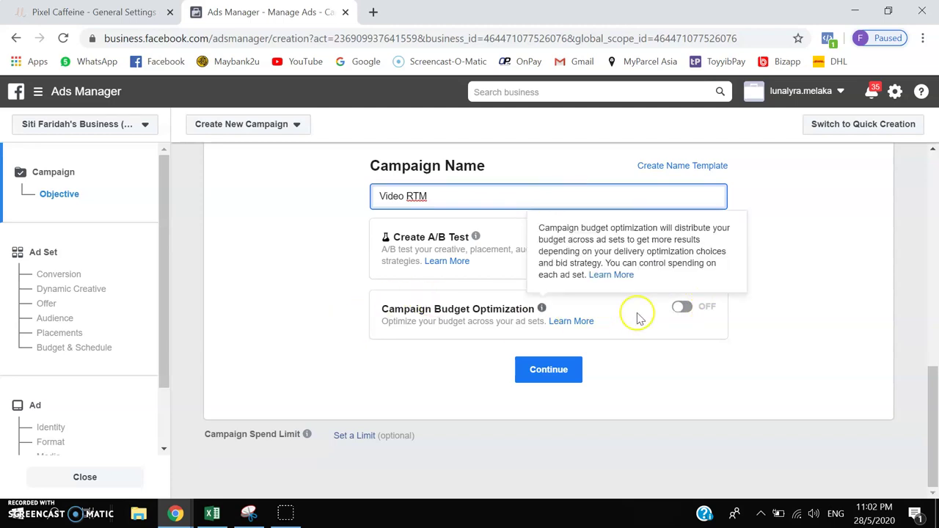
- Enable Campaign Budget Optimization with a daily budget of RM30.00 and continue to the ad set setup
{"action": "left_click", "coordinate": [684, 307]}
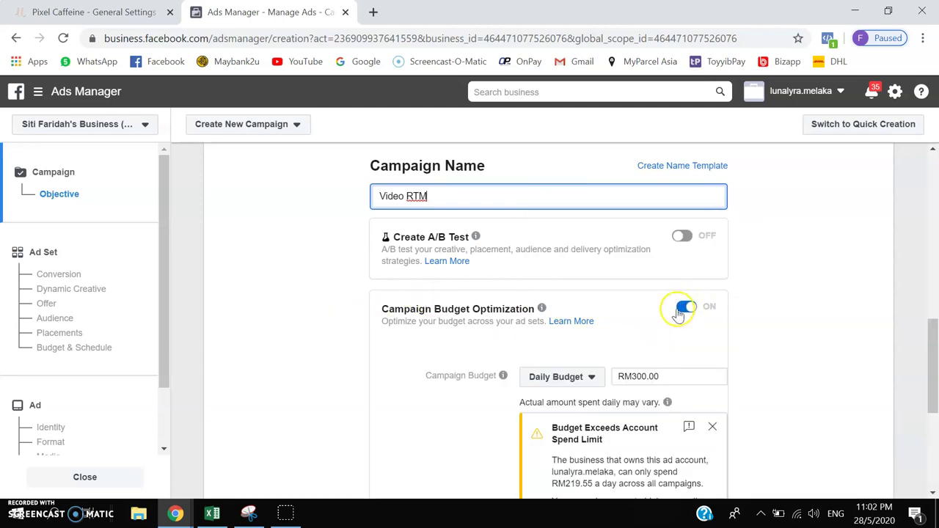
{"action": "scroll", "coordinate": [682, 310], "scroll_direction": "down", "scroll_amount": 2}
{"action": "left_click", "coordinate": [644, 230]}
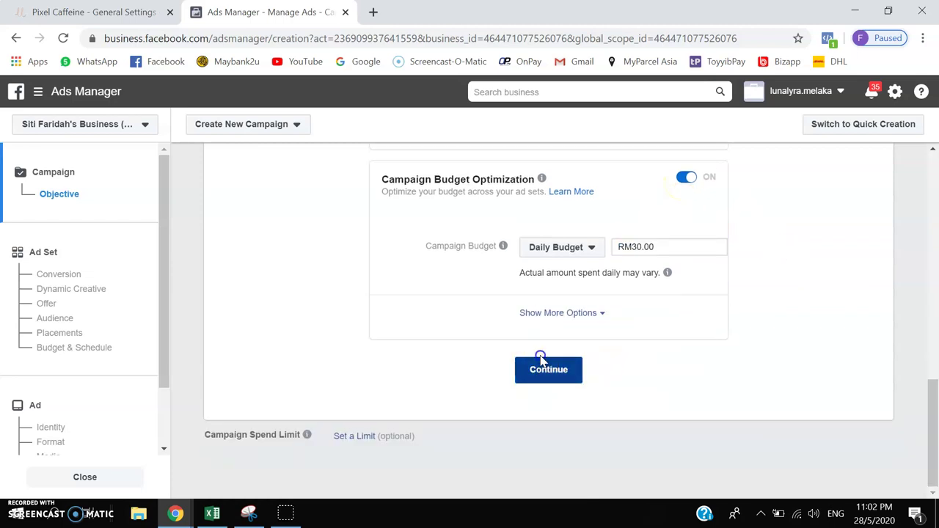
{"action": "left_click", "coordinate": [544, 371]}
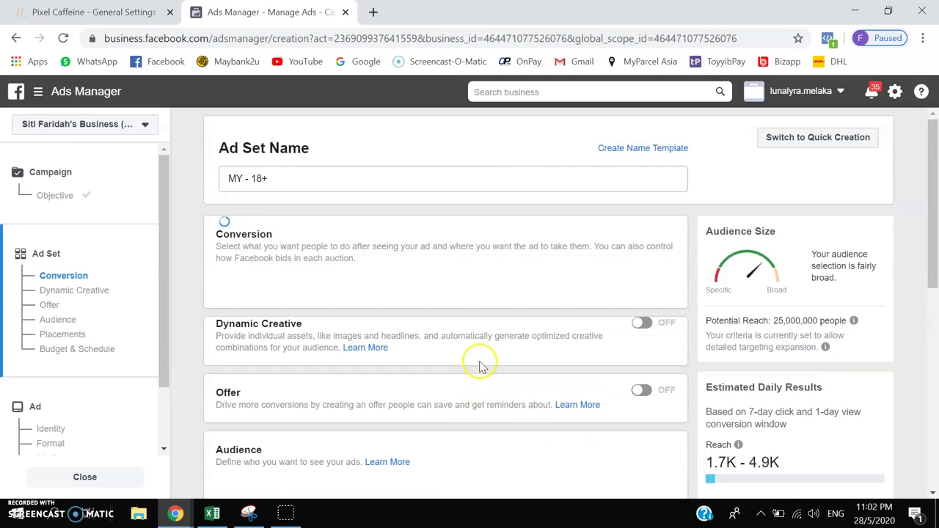
- Try Purchase as the pixel's conversion event and clear the selection again
{"action": "scroll", "coordinate": [444, 359], "scroll_direction": "down", "scroll_amount": 3}
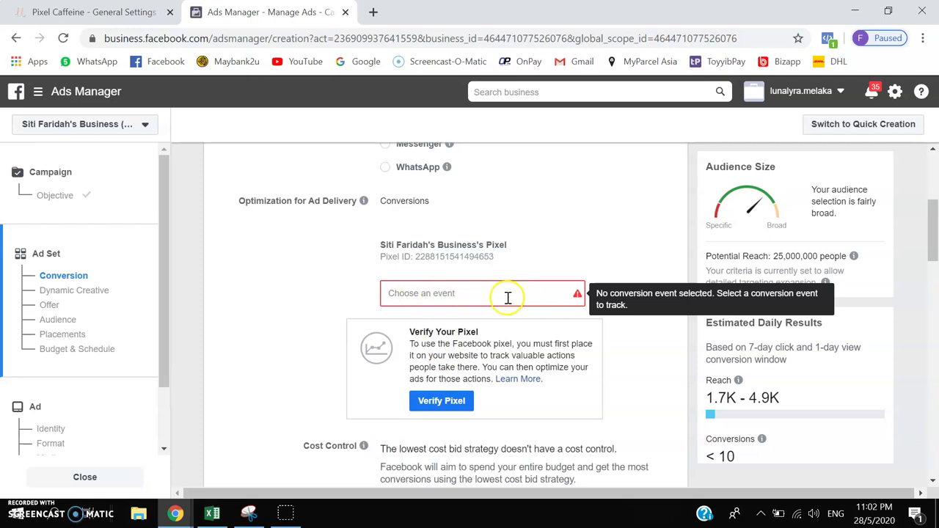
{"action": "scroll", "coordinate": [447, 292], "scroll_direction": "down", "scroll_amount": 1}
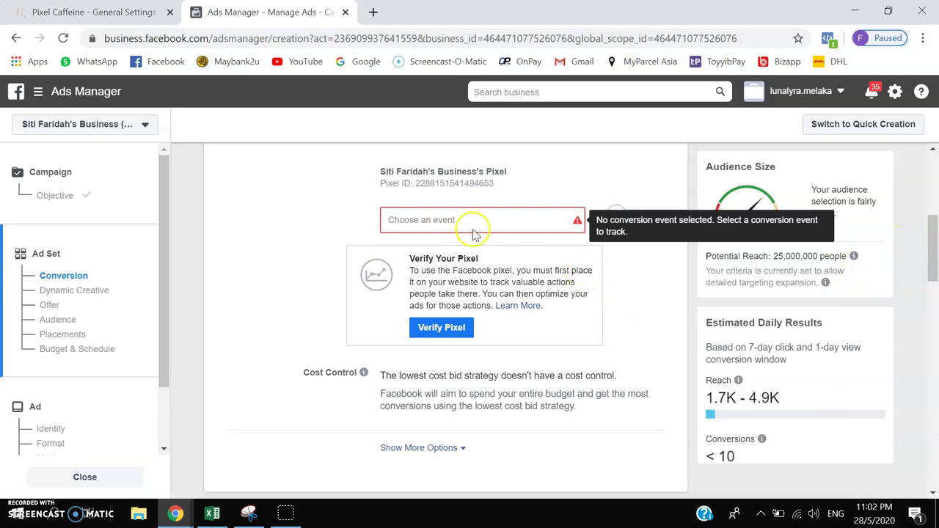
{"action": "left_click", "coordinate": [427, 220]}
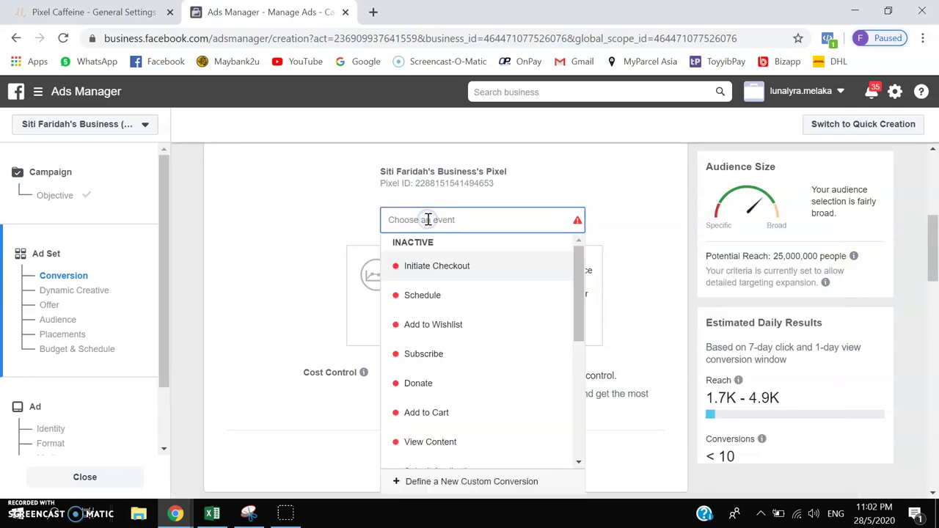
{"action": "scroll", "coordinate": [469, 268], "scroll_direction": "down", "scroll_amount": 1}
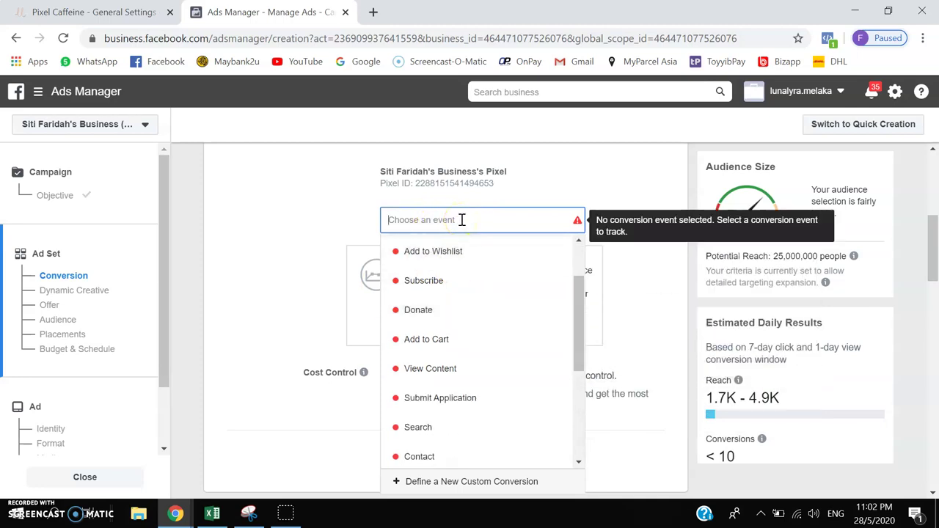
{"action": "scroll", "coordinate": [462, 272], "scroll_direction": "down", "scroll_amount": 3}
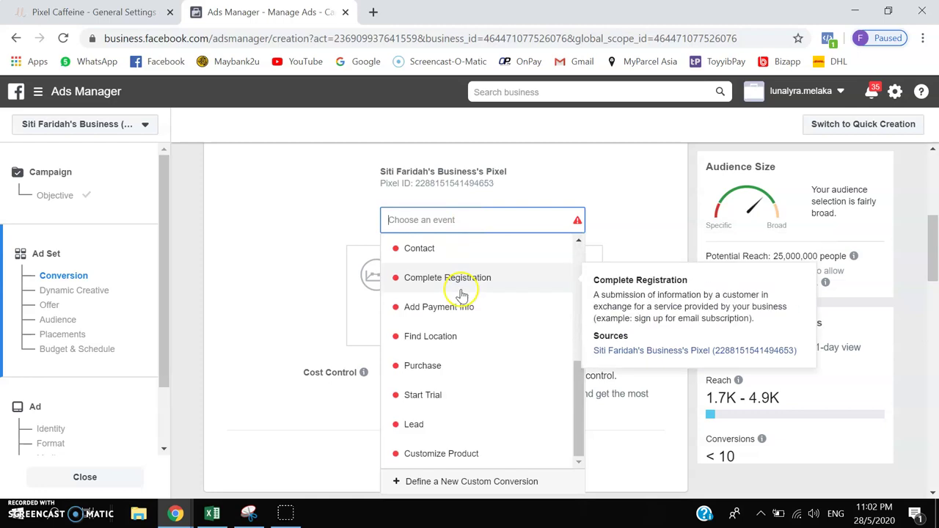
{"action": "left_click", "coordinate": [432, 365]}
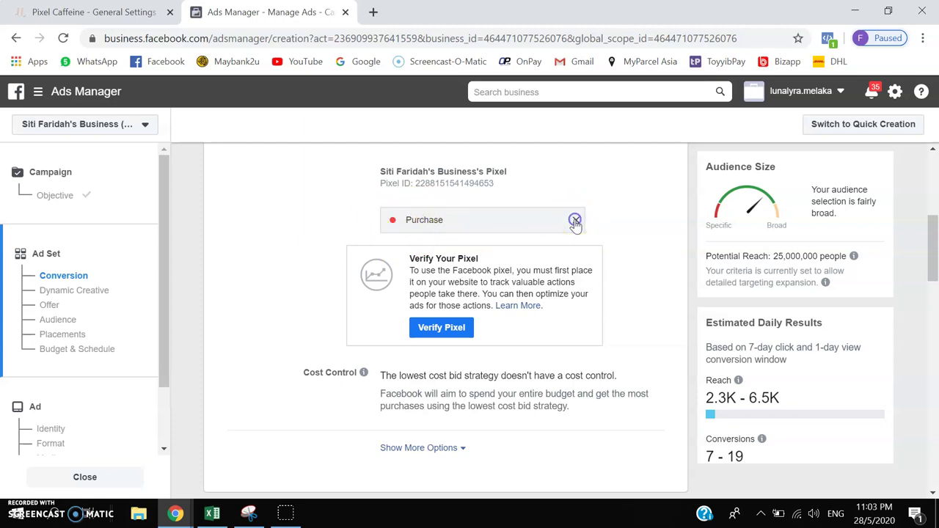
{"action": "left_click", "coordinate": [575, 220]}
{"action": "left_click", "coordinate": [556, 185]}
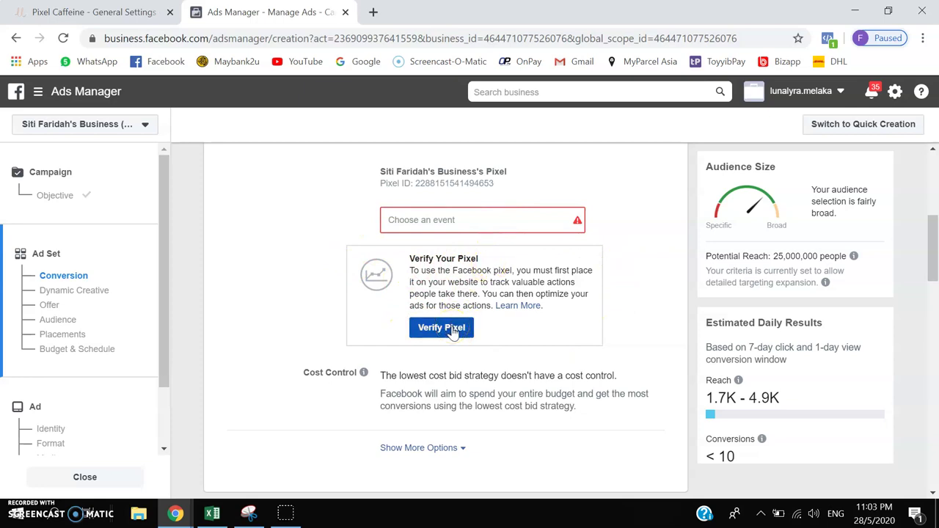
- Start verifying the pixel by manually adding its code to the website, and go to the base code test
{"action": "left_click", "coordinate": [459, 336]}
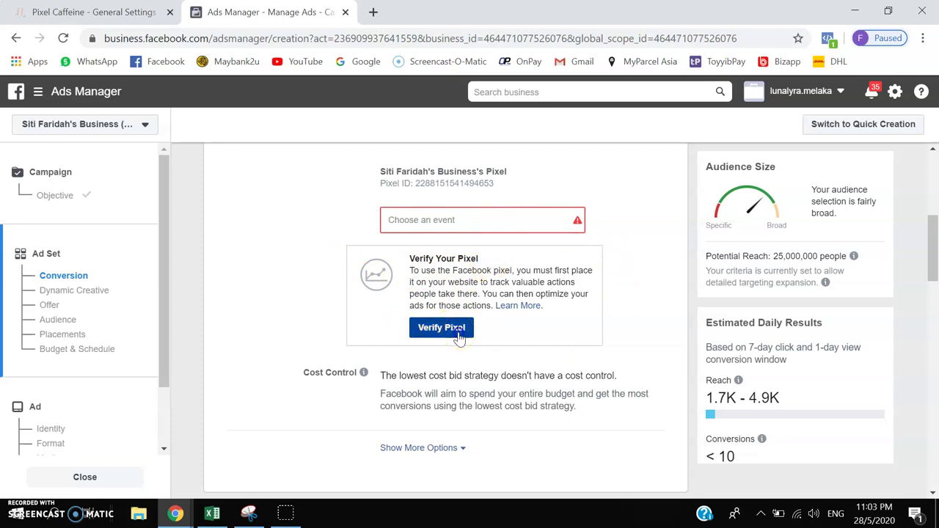
{"action": "scroll", "coordinate": [459, 336], "scroll_direction": "down", "scroll_amount": 3}
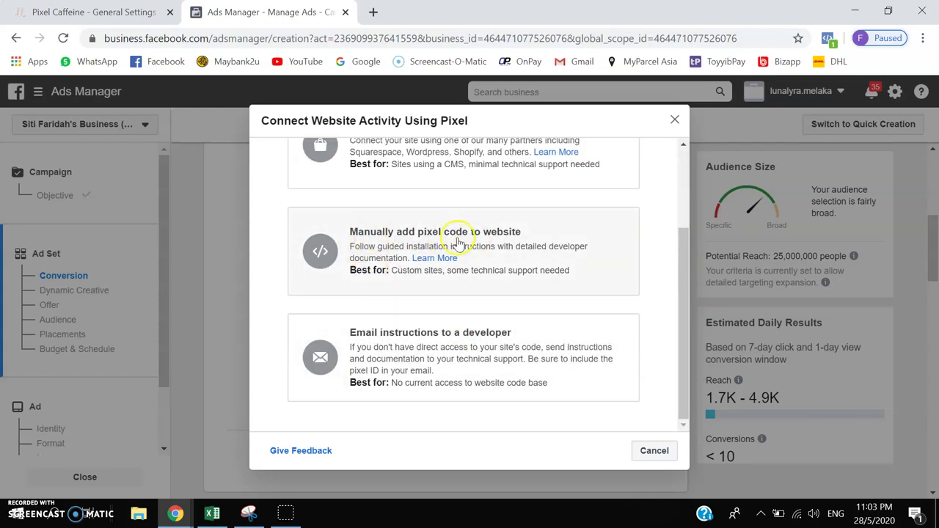
{"action": "scroll", "coordinate": [512, 254], "scroll_direction": "up", "scroll_amount": 3}
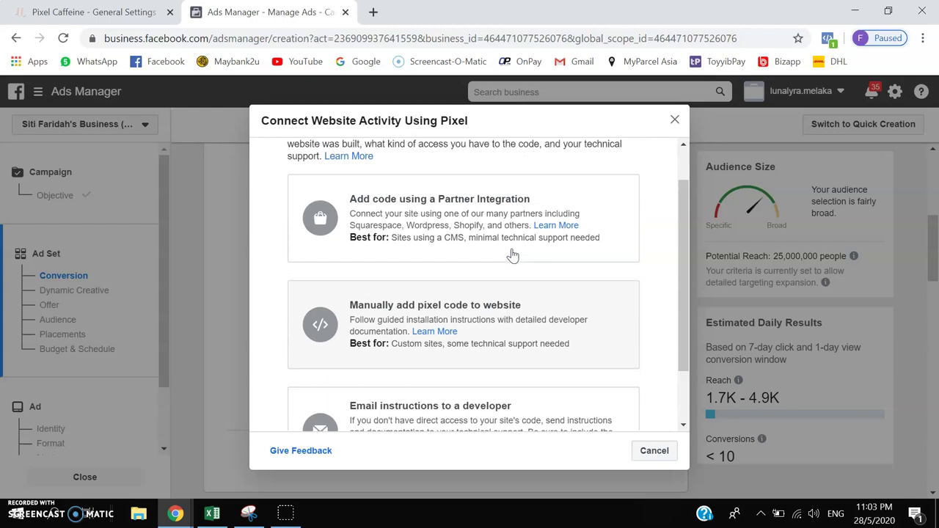
{"action": "left_click", "coordinate": [541, 317]}
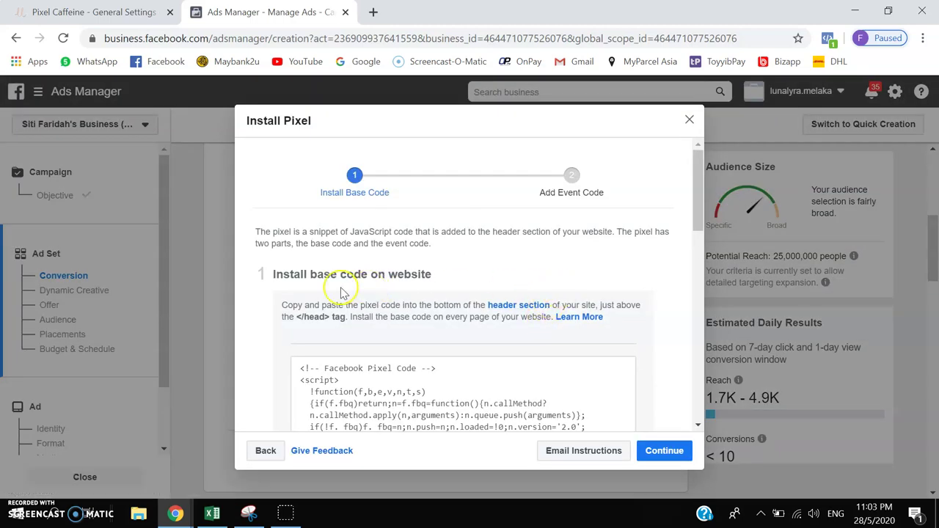
{"action": "scroll", "coordinate": [367, 293], "scroll_direction": "down", "scroll_amount": 1}
{"action": "scroll", "coordinate": [560, 310], "scroll_direction": "down", "scroll_amount": 3}
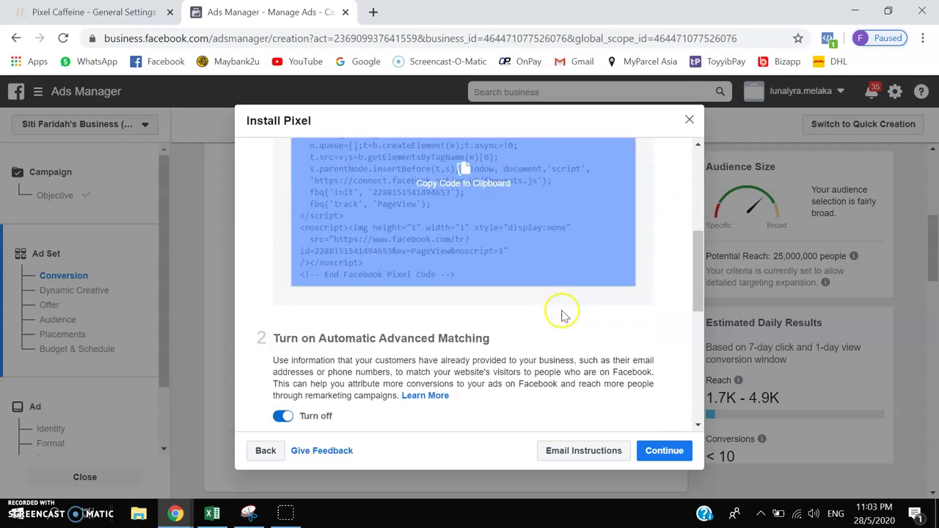
{"action": "scroll", "coordinate": [561, 315], "scroll_direction": "down", "scroll_amount": 6}
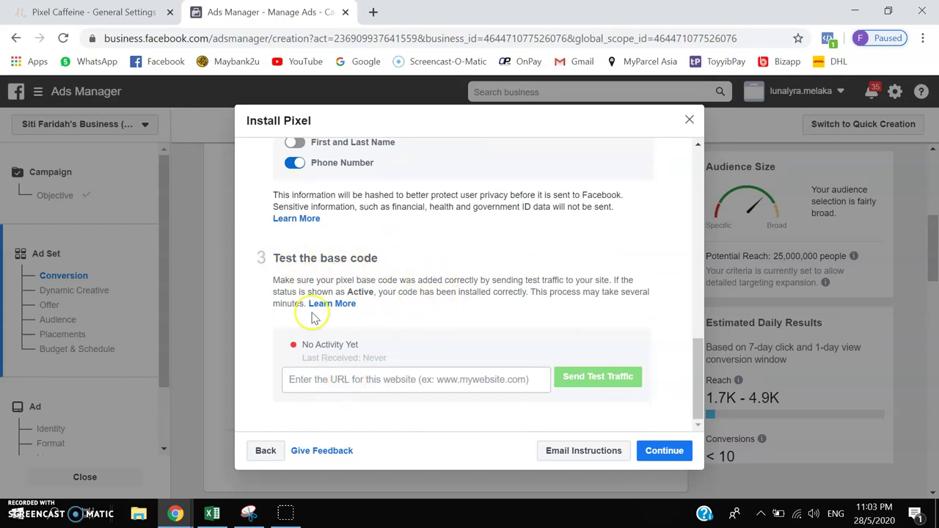
{"action": "left_click", "coordinate": [70, 12]}
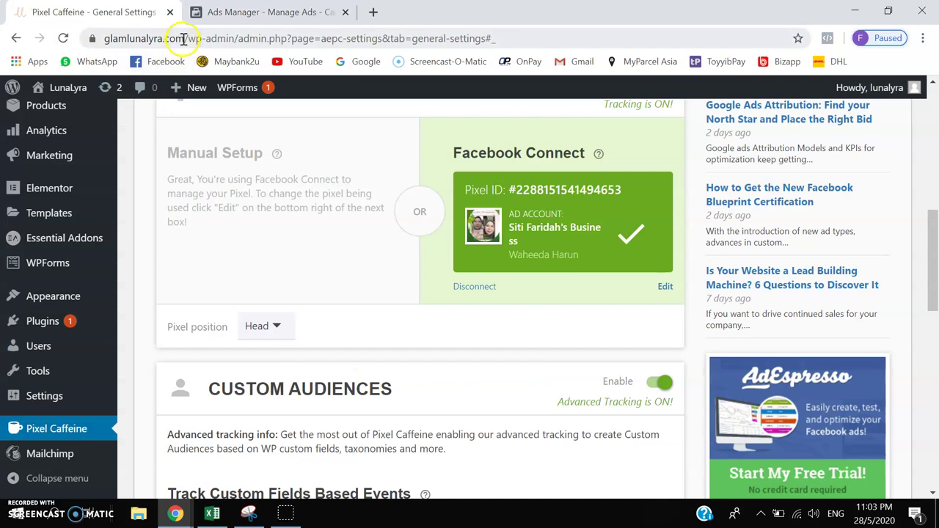
{"action": "left_click_drag", "start_coordinate": [185, 38], "coordinate": [42, 43]}
{"action": "key", "text": "ctrl+c"}
{"action": "left_click", "coordinate": [234, 12]}
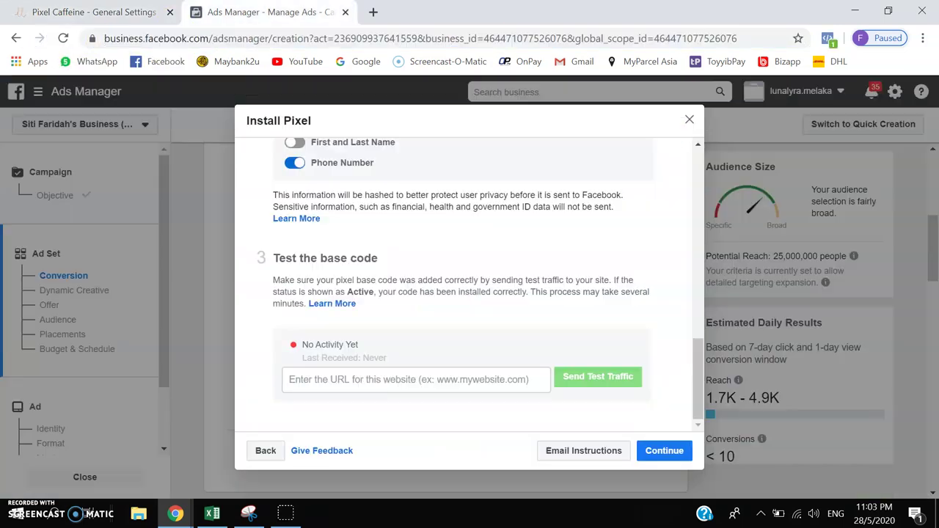
{"action": "left_click", "coordinate": [389, 379]}
{"action": "key", "text": "ctrl+v"}
{"action": "left_click", "coordinate": [408, 418]}
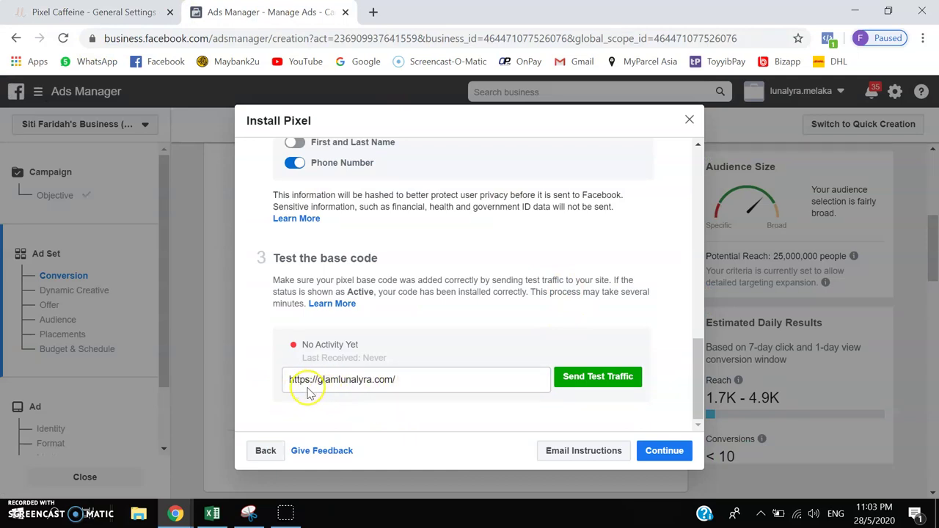
{"action": "left_click", "coordinate": [577, 382]}
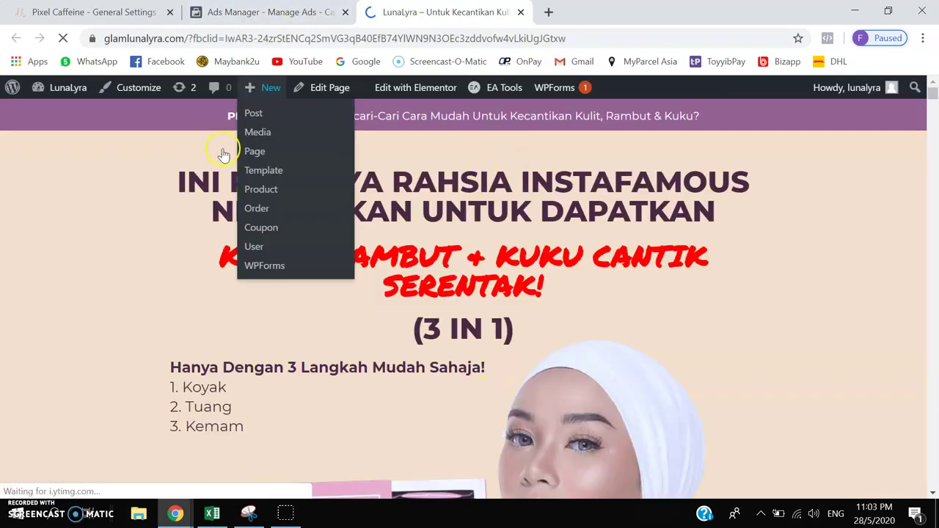
- Look over the opened LunaLyra website and check the pixel's base code status in the Install Pixel dialog
{"action": "left_click", "coordinate": [829, 234]}
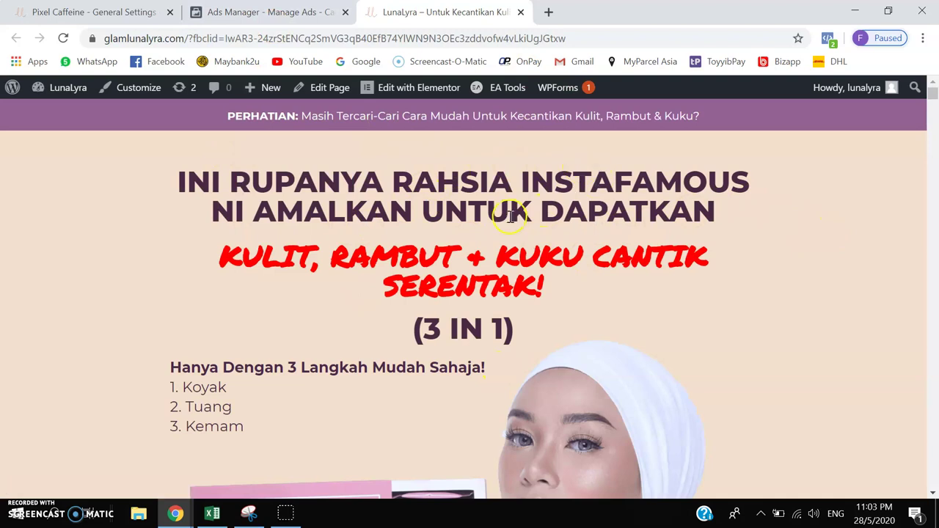
{"action": "scroll", "coordinate": [792, 185], "scroll_direction": "down", "scroll_amount": 4}
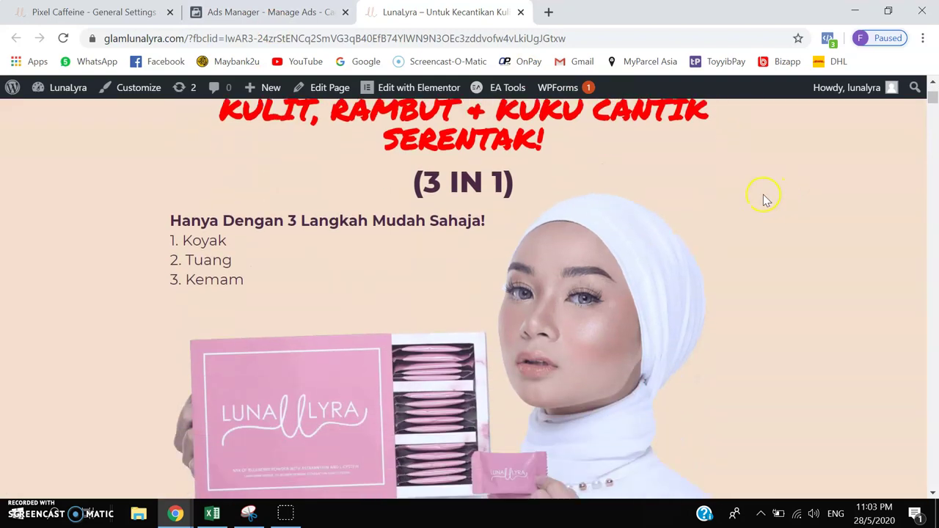
{"action": "left_click", "coordinate": [267, 12]}
{"action": "left_click", "coordinate": [600, 377]}
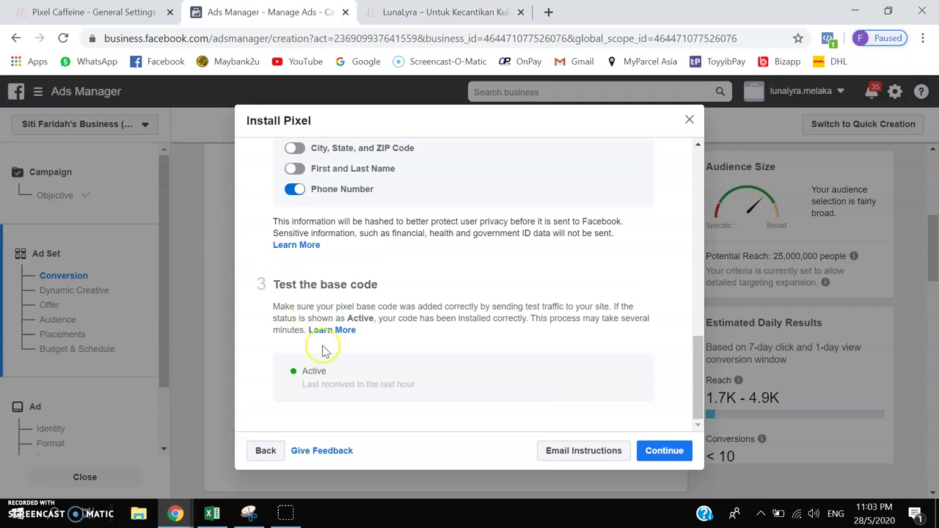
- Go to the package offers on the LunaLyra sales page and open the order form for 2 Kotak
{"action": "left_click", "coordinate": [437, 12]}
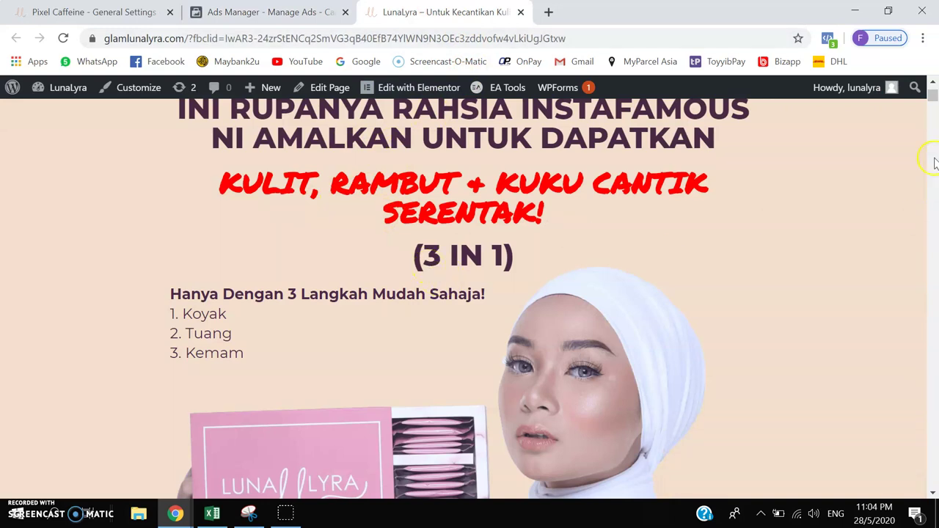
{"action": "scroll", "coordinate": [851, 224], "scroll_direction": "down", "scroll_amount": 15}
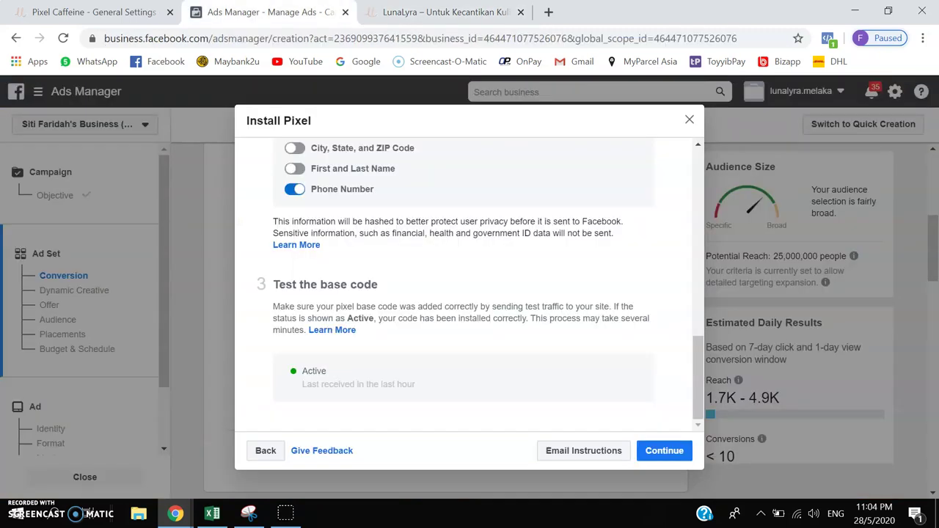
{"action": "left_click", "coordinate": [264, 12]}
{"action": "left_click", "coordinate": [432, 12]}
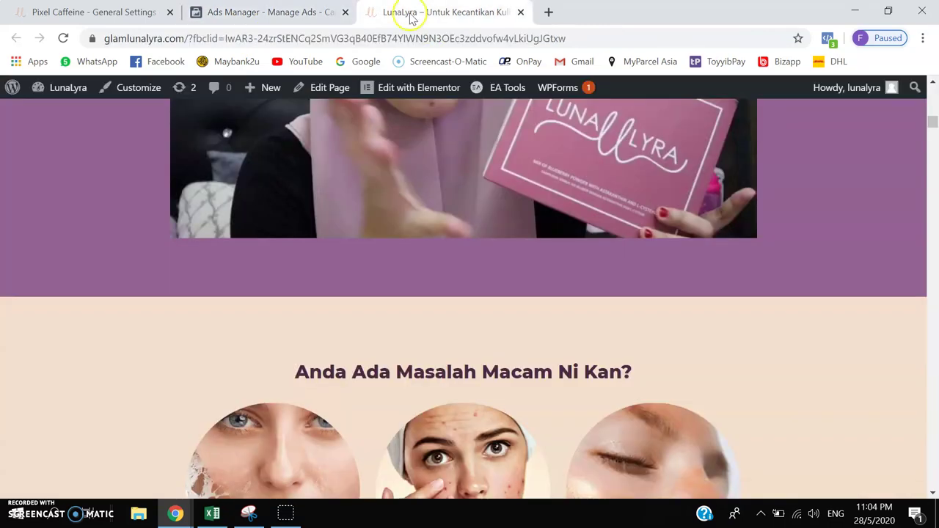
{"action": "left_click_drag", "start_coordinate": [931, 125], "coordinate": [926, 371]}
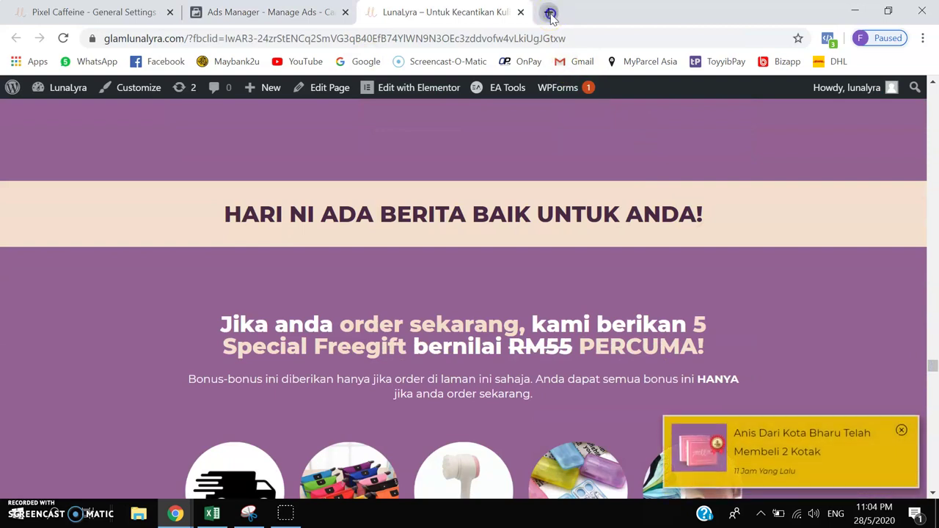
{"action": "left_click", "coordinate": [549, 11]}
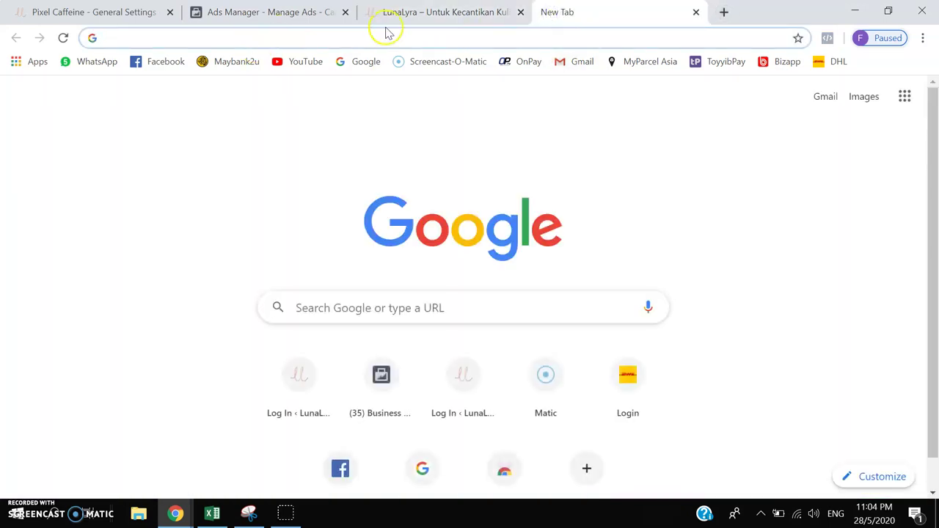
{"action": "left_click", "coordinate": [696, 12]}
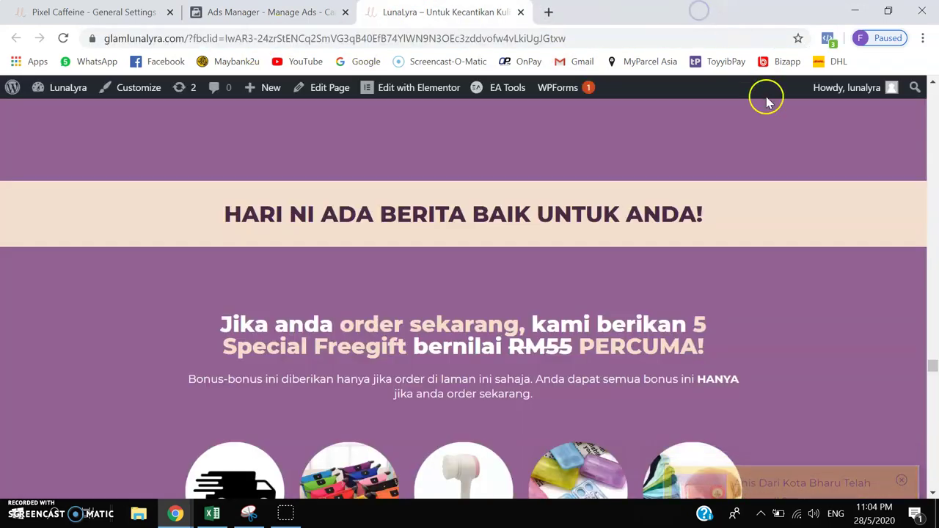
{"action": "left_click_drag", "start_coordinate": [929, 364], "coordinate": [934, 451]}
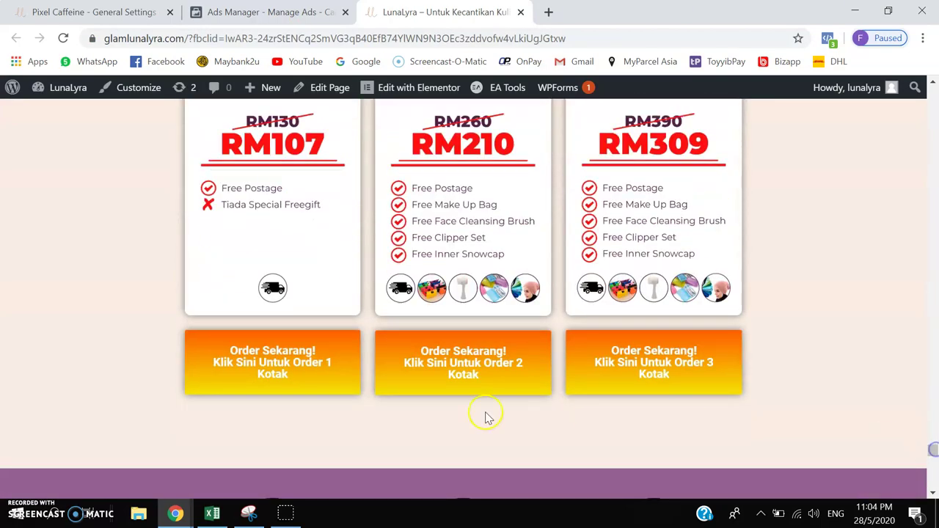
{"action": "left_click", "coordinate": [470, 362]}
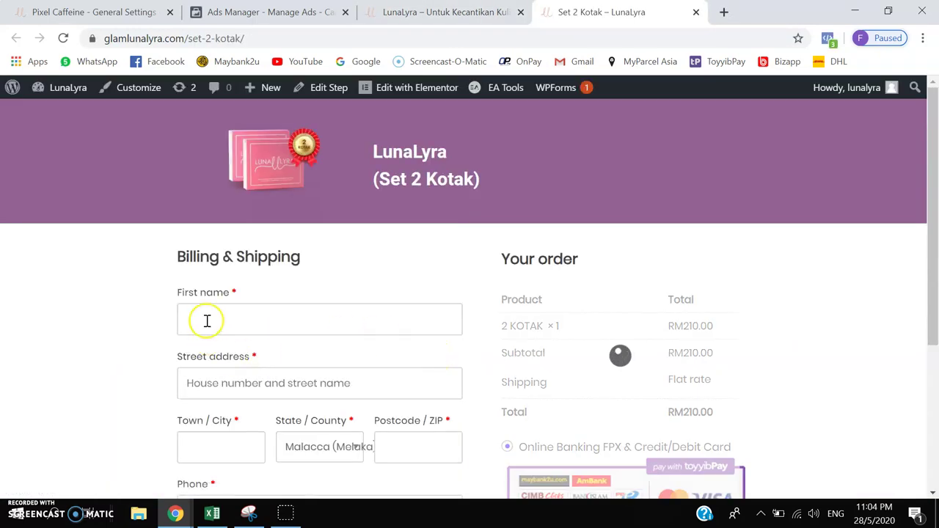
- Fill in the customer's first name on the 2 Kotak order form and complete the address and phone number from a saved entry
{"action": "left_click", "coordinate": [207, 321]}
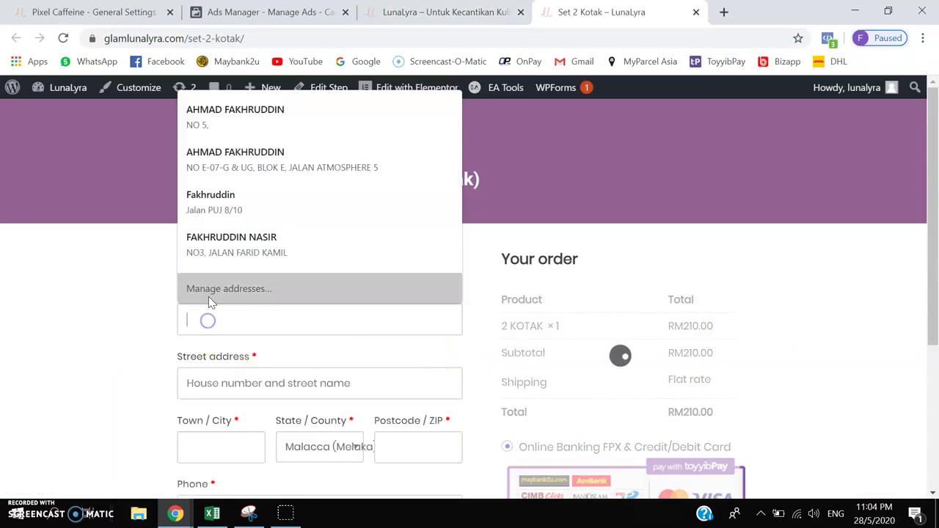
{"action": "type", "text": "FAlll"}
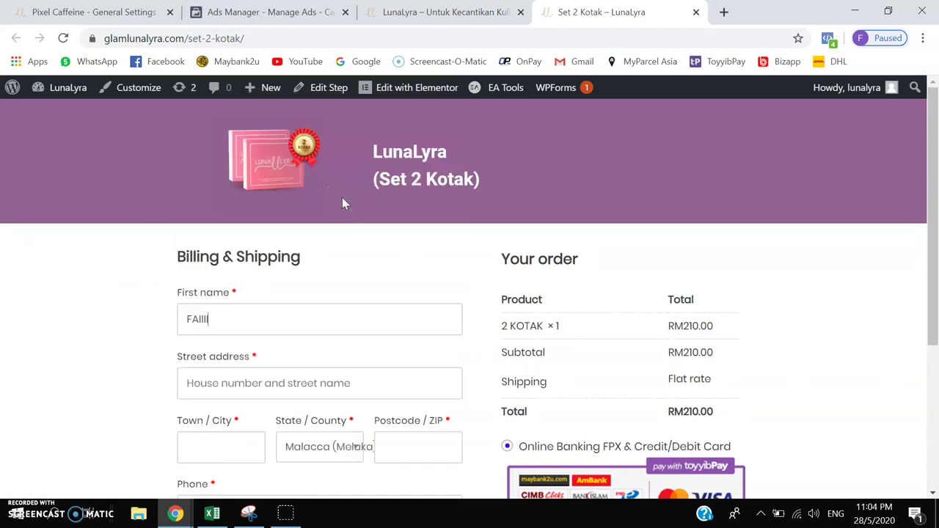
{"action": "left_click", "coordinate": [192, 382]}
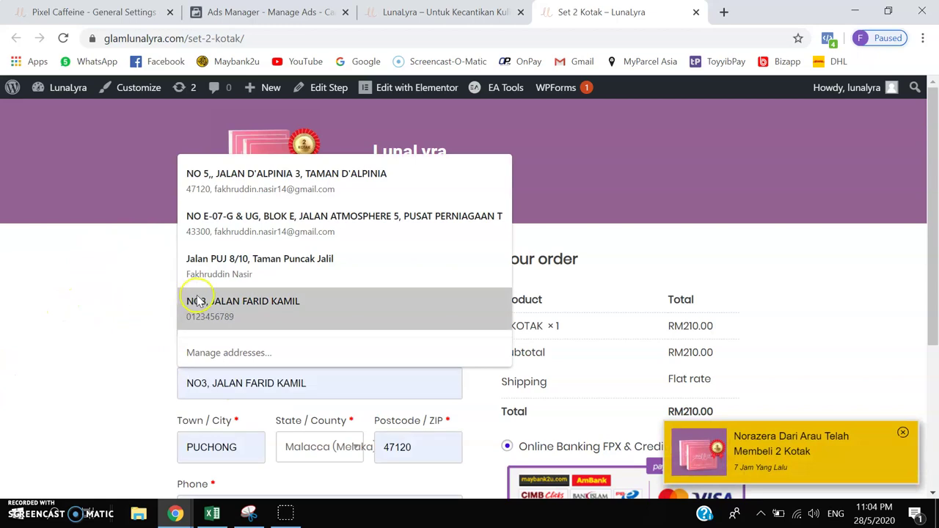
{"action": "left_click", "coordinate": [226, 307]}
{"action": "scroll", "coordinate": [120, 325], "scroll_direction": "down", "scroll_amount": 3}
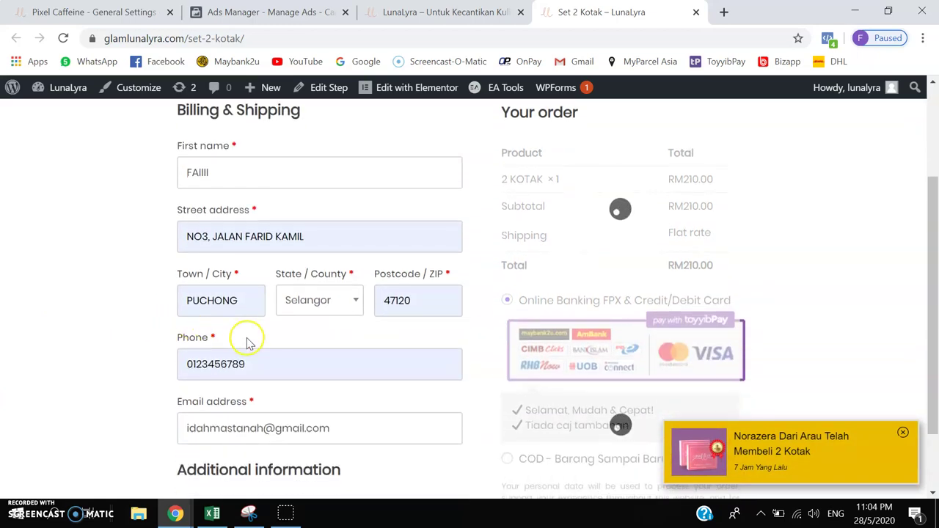
{"action": "scroll", "coordinate": [273, 377], "scroll_direction": "down", "scroll_amount": 1}
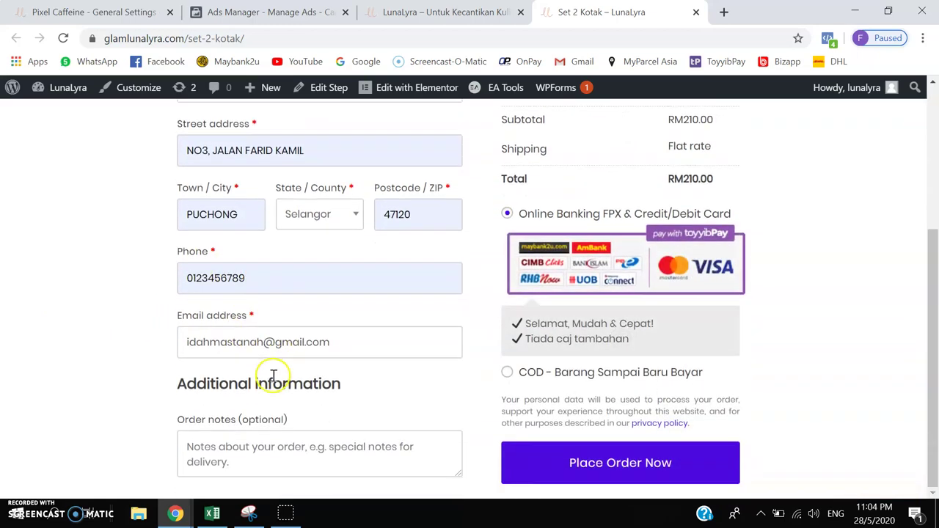
{"action": "scroll", "coordinate": [340, 369], "scroll_direction": "up", "scroll_amount": 4}
{"action": "scroll", "coordinate": [530, 360], "scroll_direction": "down", "scroll_amount": 3}
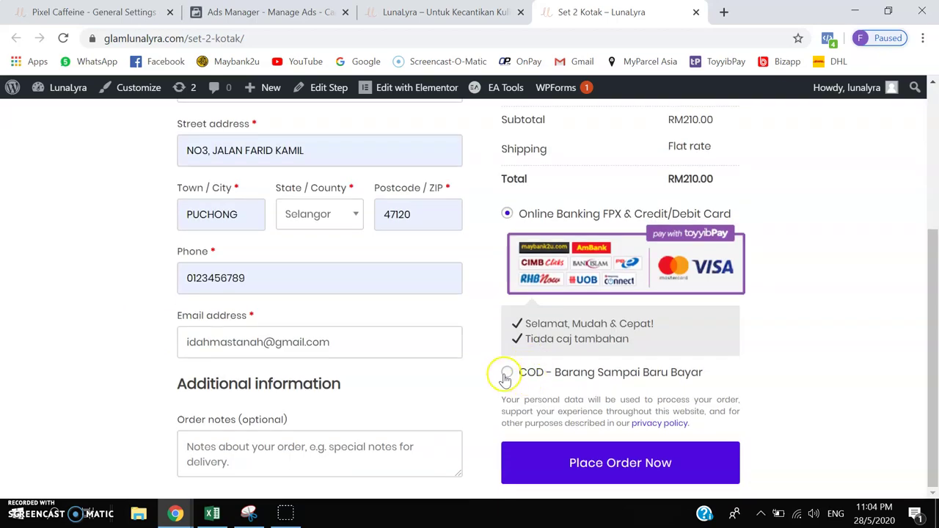
- Choose COD - Barang Sampai Baru Bayar as the payment method, place the test order and look over the order confirmation
{"action": "left_click", "coordinate": [505, 374]}
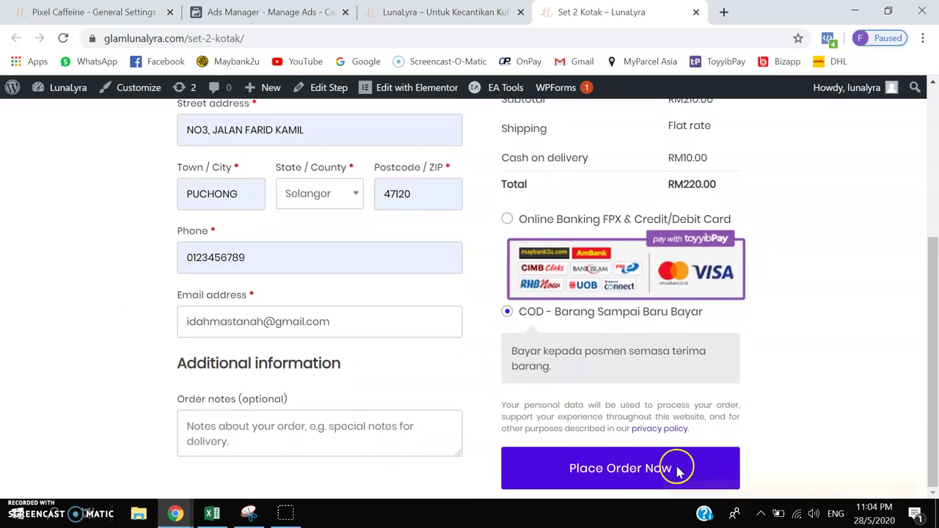
{"action": "left_click", "coordinate": [610, 473]}
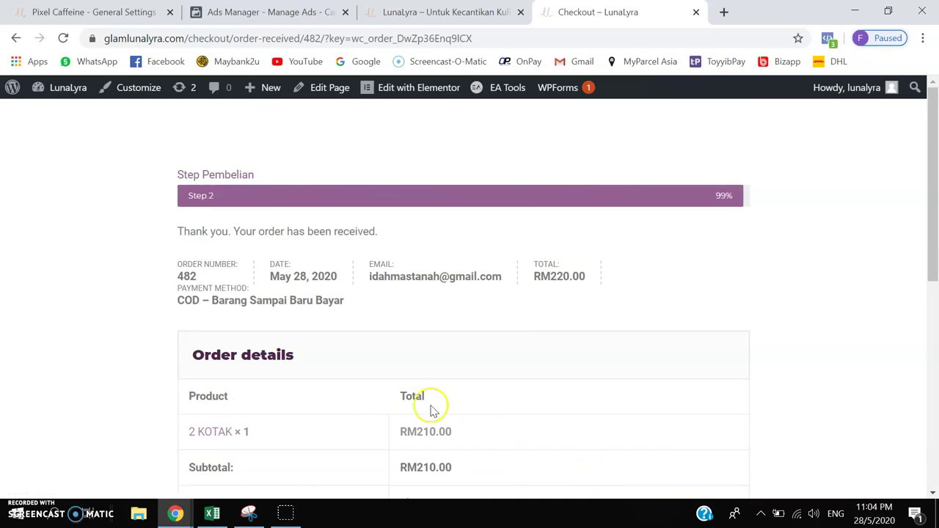
{"action": "scroll", "coordinate": [489, 321], "scroll_direction": "down", "scroll_amount": 6}
{"action": "scroll", "coordinate": [369, 357], "scroll_direction": "up", "scroll_amount": 6}
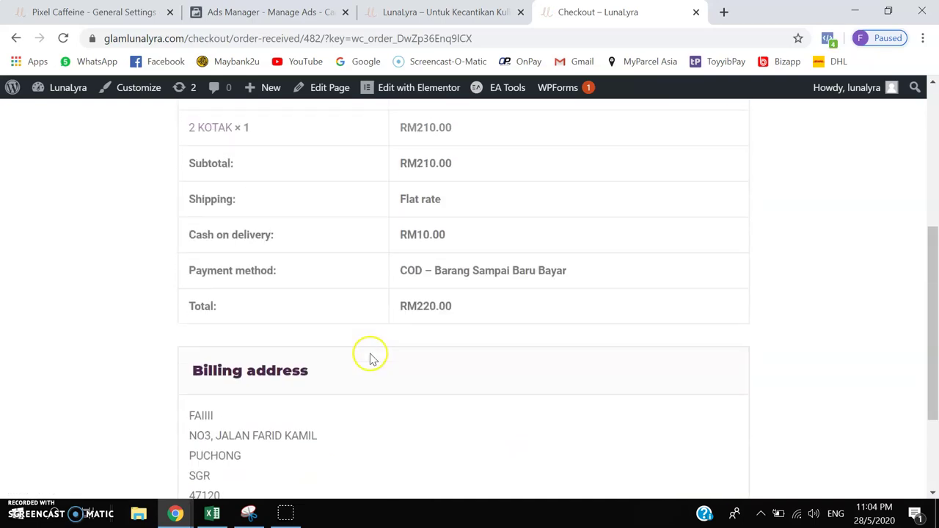
- Close the LunaLyra checkout and sales pages, continue past the base code test and choose Facebook's Event Setup Tool
{"action": "left_click", "coordinate": [698, 11]}
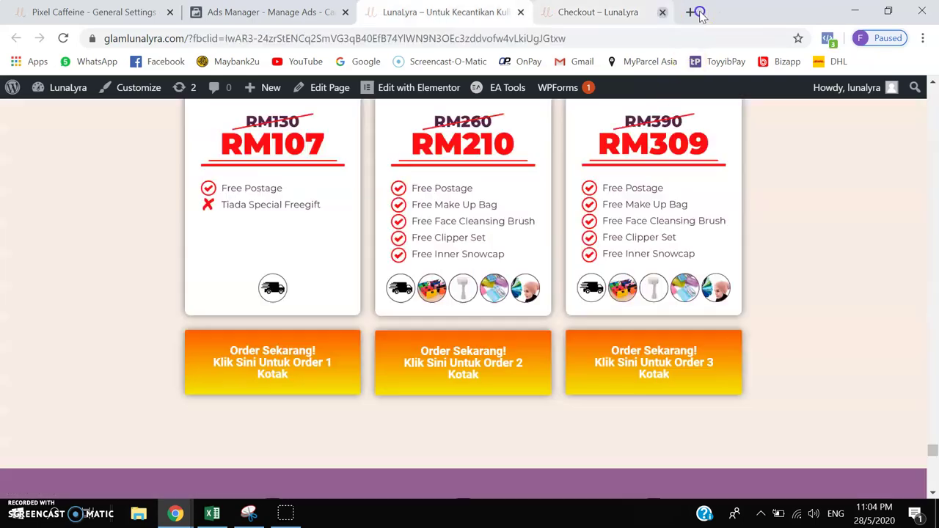
{"action": "left_click", "coordinate": [521, 13]}
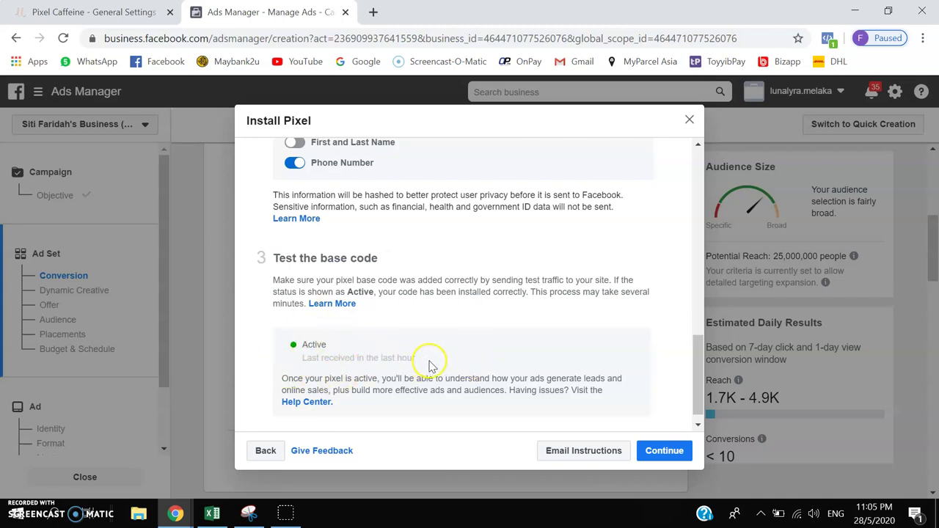
{"action": "left_click", "coordinate": [666, 456]}
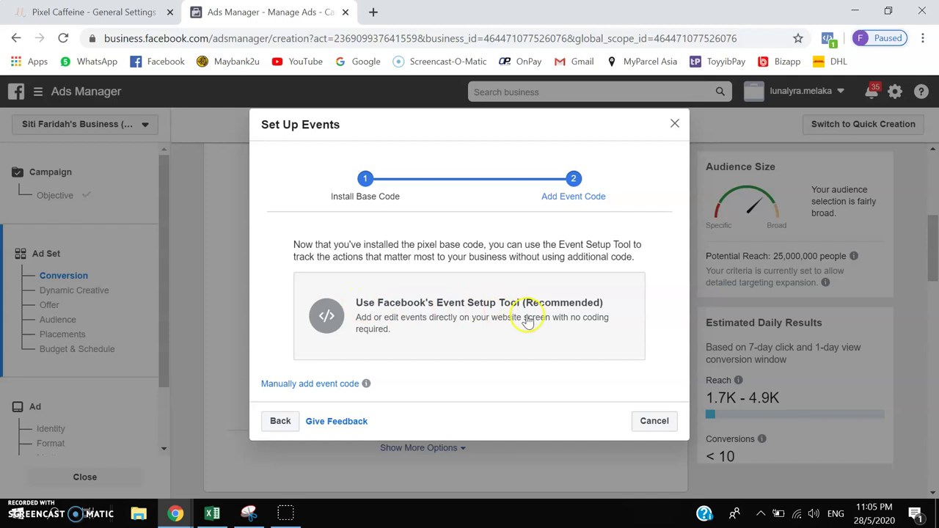
{"action": "left_click", "coordinate": [484, 312]}
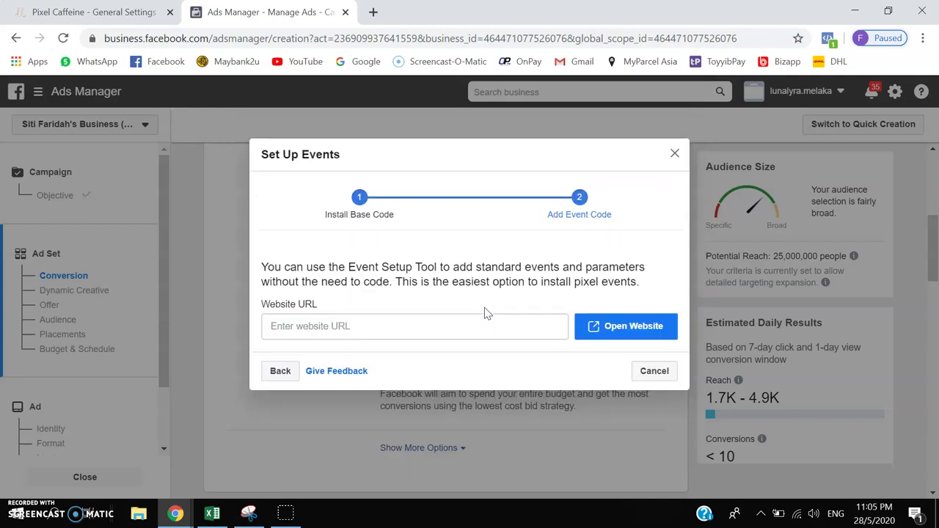
{"action": "left_click", "coordinate": [391, 317]}
{"action": "left_click", "coordinate": [337, 328]}
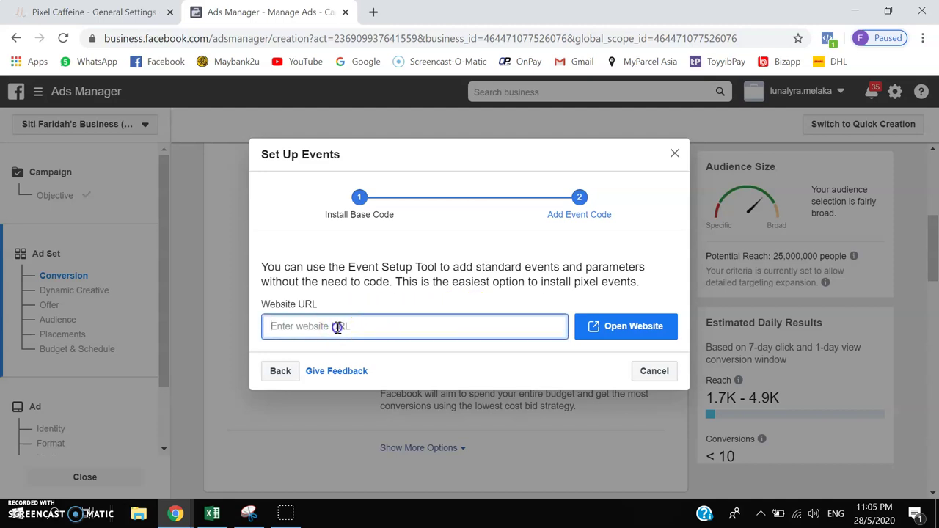
{"action": "type", "text": "https://glamlunalyra.com/"}
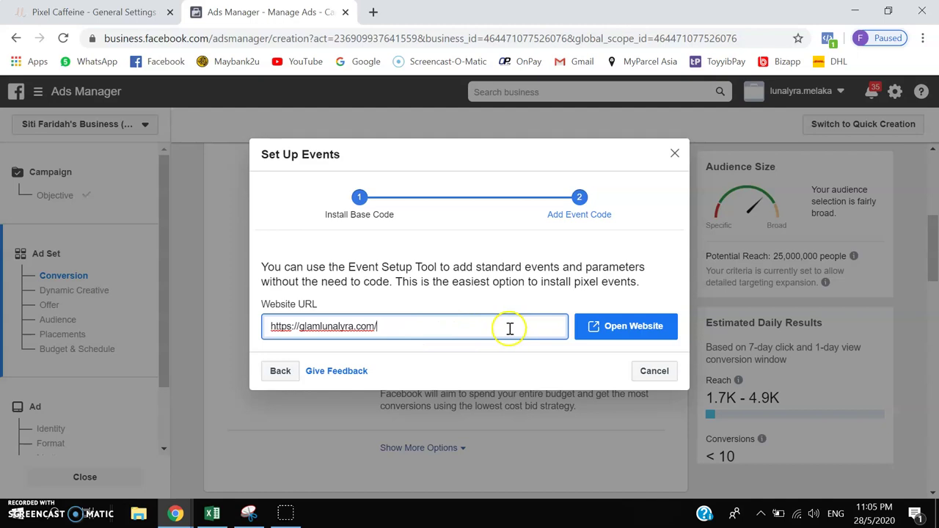
{"action": "left_click", "coordinate": [561, 325]}
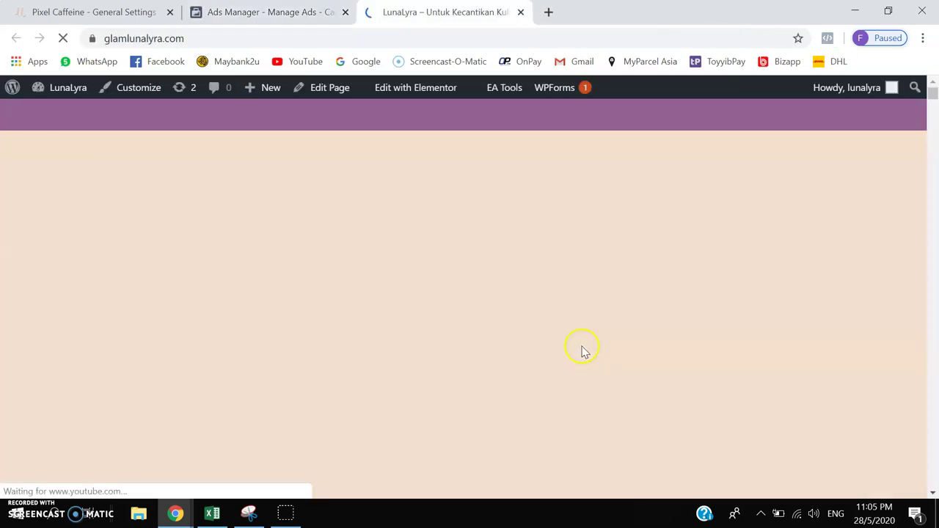
{"action": "scroll", "coordinate": [497, 230], "scroll_direction": "down", "scroll_amount": 10}
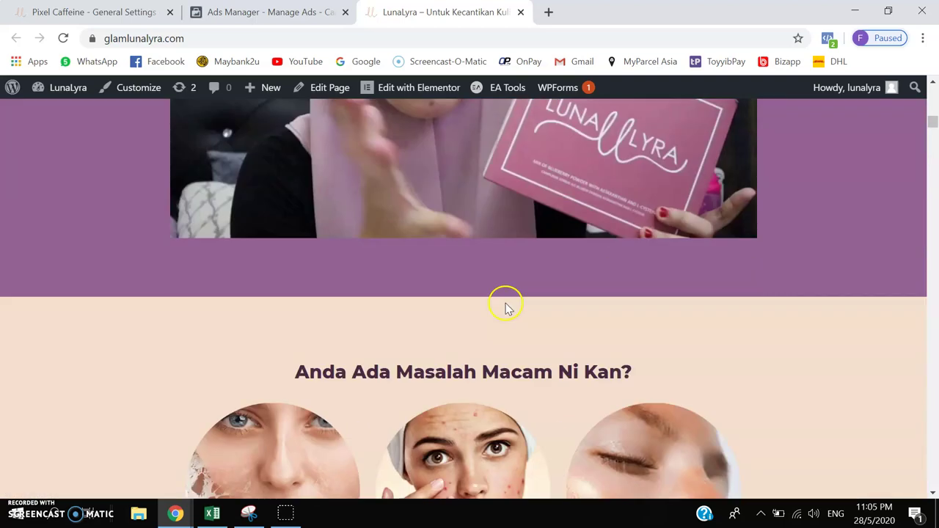
{"action": "scroll", "coordinate": [505, 307], "scroll_direction": "up", "scroll_amount": 10}
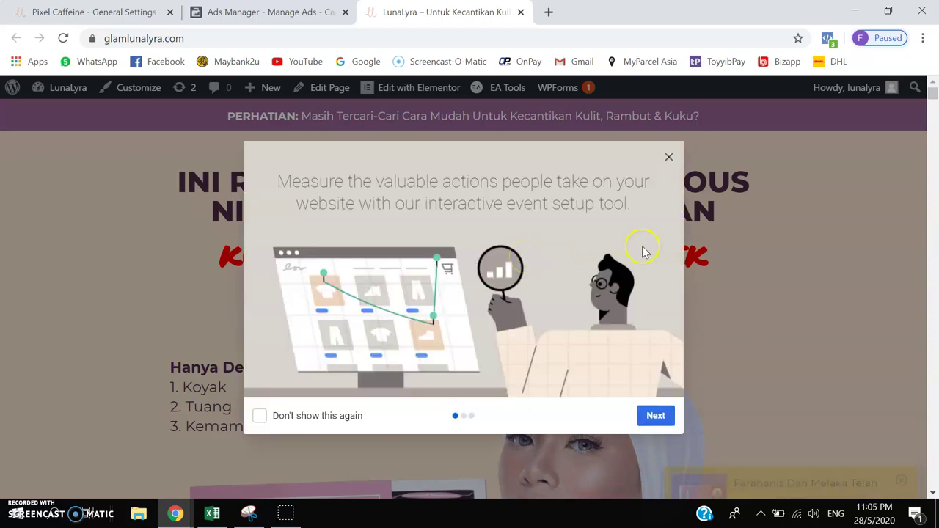
- Go through the Event Setup Tool's introduction on the LunaLyra page and start the tool
{"action": "left_click", "coordinate": [655, 415]}
{"action": "left_click", "coordinate": [655, 415]}
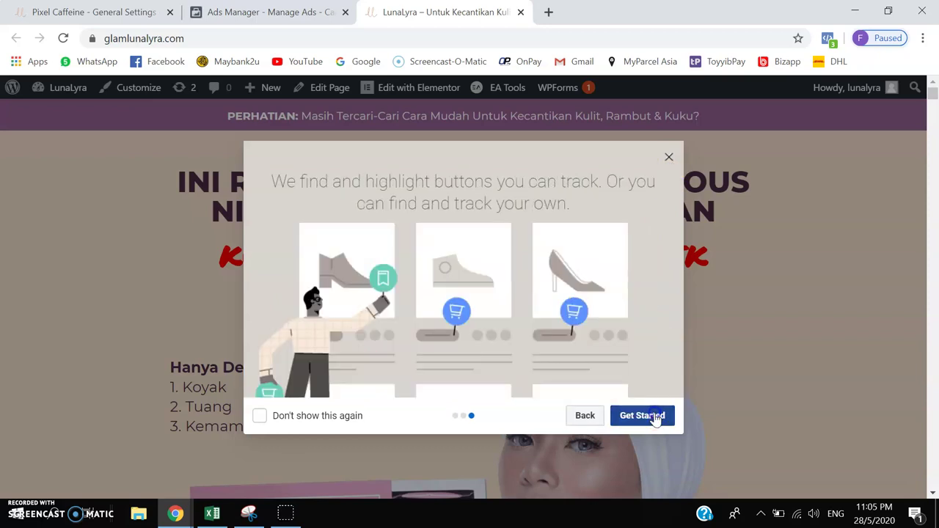
{"action": "left_click", "coordinate": [655, 415]}
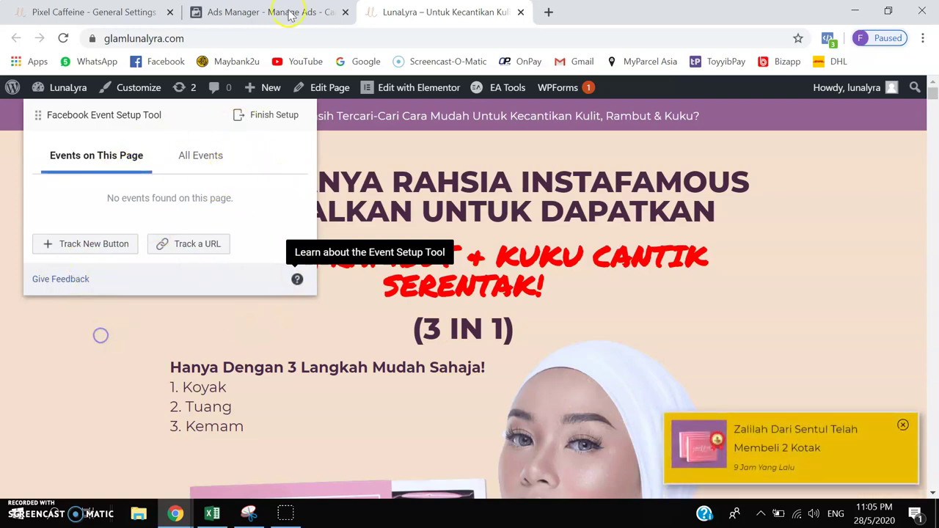
- Return to Ads Manager, cancel the Set Up Events dialog and check the pixel's conversion event list
{"action": "left_click", "coordinate": [264, 12]}
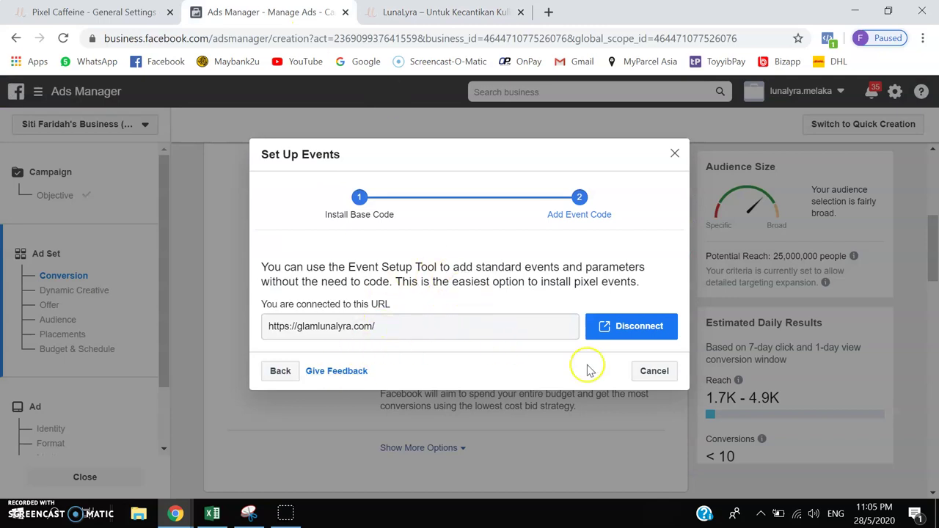
{"action": "left_click", "coordinate": [653, 370]}
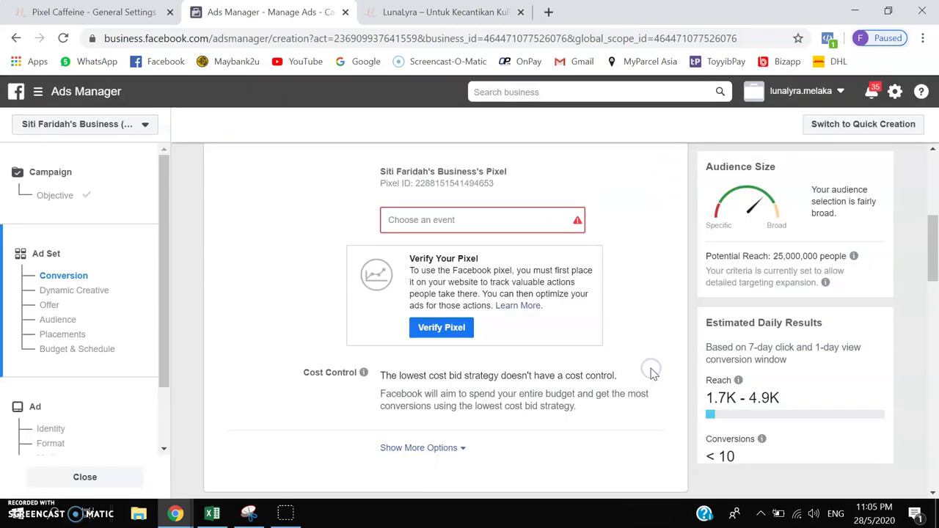
{"action": "left_click", "coordinate": [431, 224]}
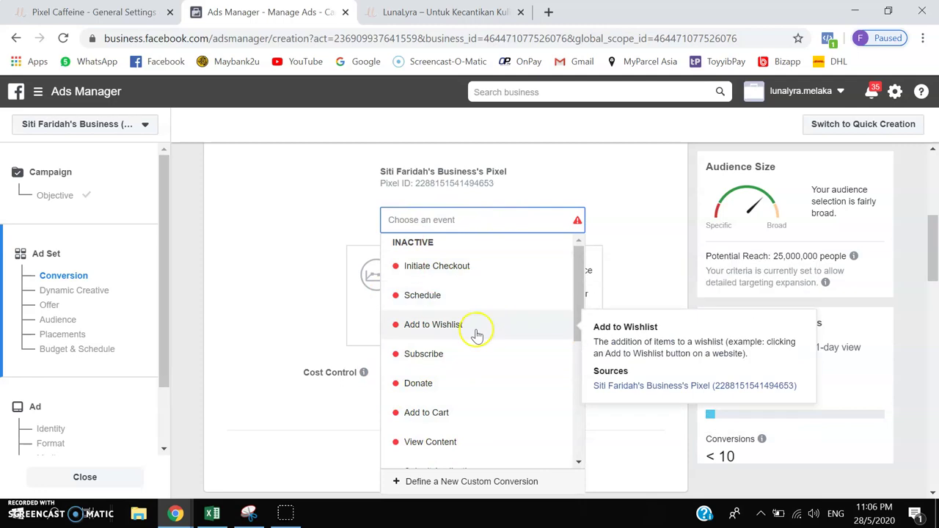
{"action": "left_click", "coordinate": [282, 177]}
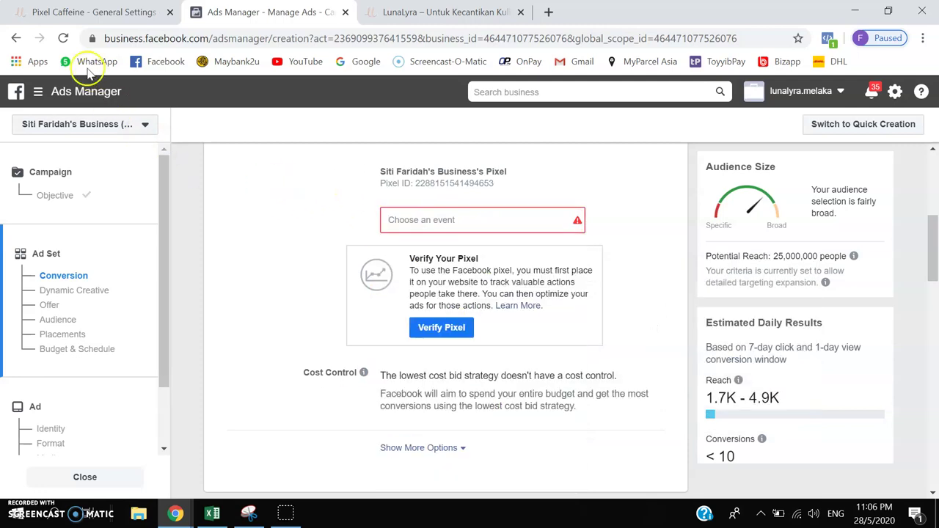
- Reload the Ads Manager page and continue the saved Video RTM campaign draft
{"action": "left_click", "coordinate": [63, 38]}
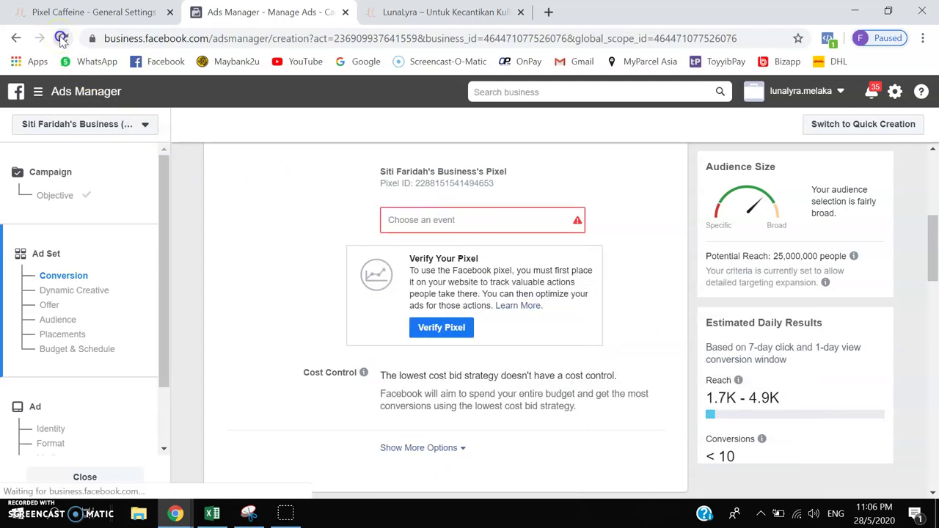
{"action": "left_click", "coordinate": [537, 119]}
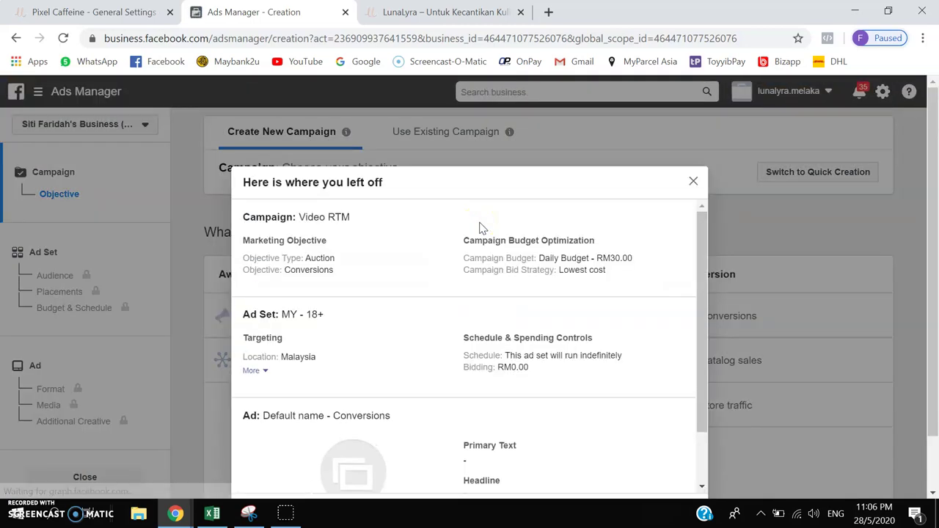
{"action": "scroll", "coordinate": [479, 227], "scroll_direction": "down", "scroll_amount": 2}
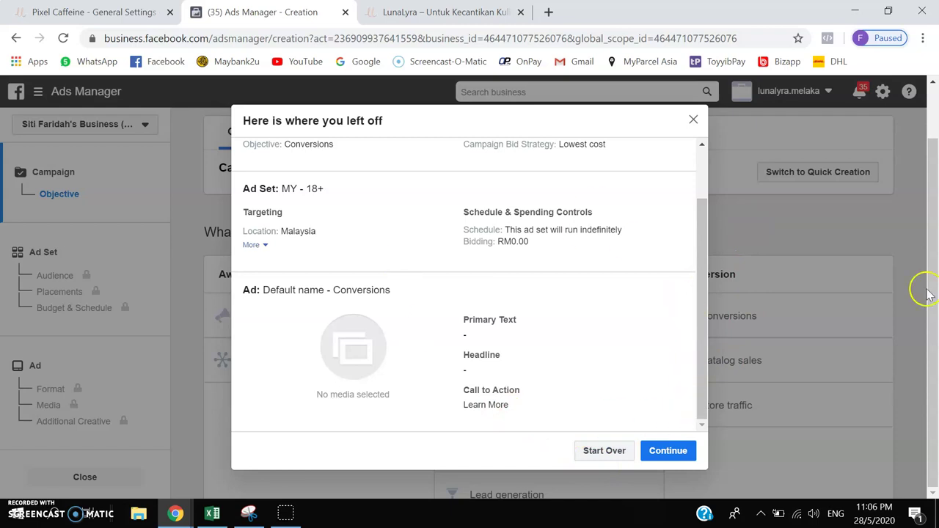
{"action": "left_click", "coordinate": [667, 450]}
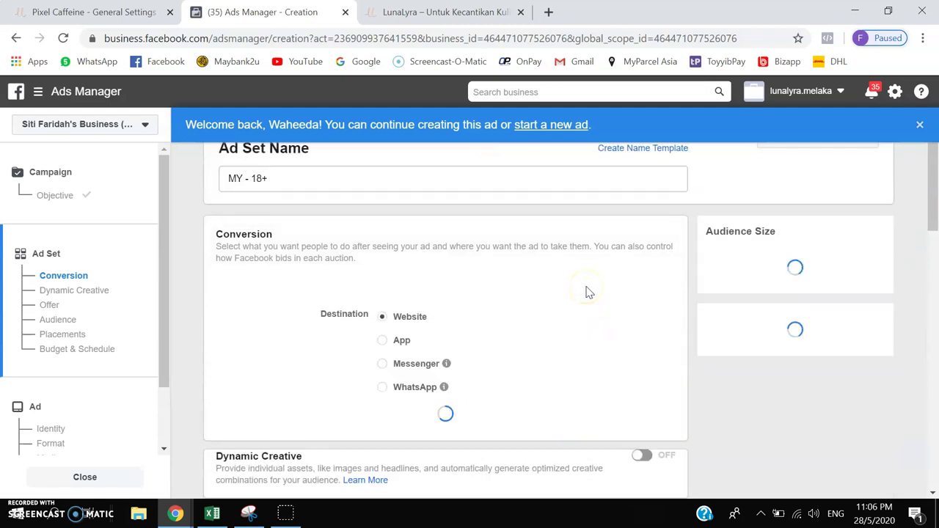
- Check the status of the pixel's conversion events in the ad set's Conversion section
{"action": "scroll", "coordinate": [587, 292], "scroll_direction": "down", "scroll_amount": 4}
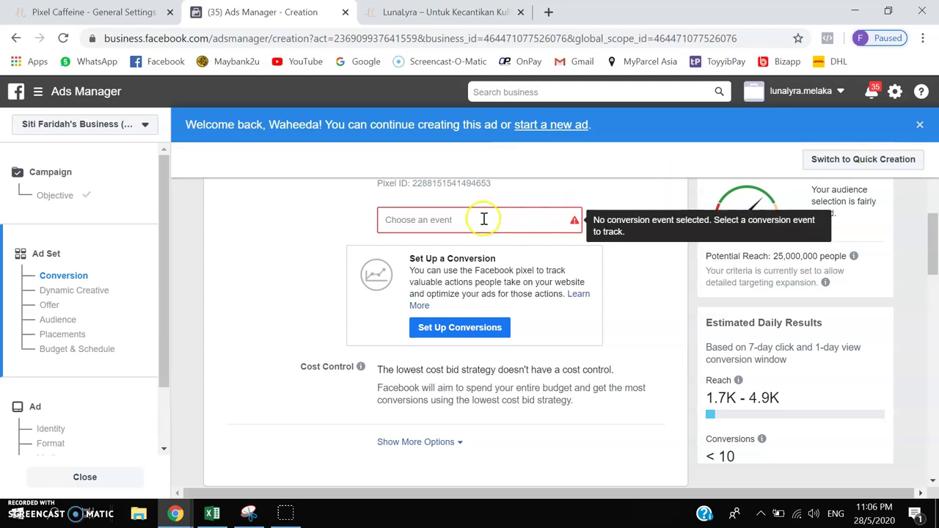
{"action": "left_click", "coordinate": [483, 219]}
{"action": "scroll", "coordinate": [481, 308], "scroll_direction": "down", "scroll_amount": 3}
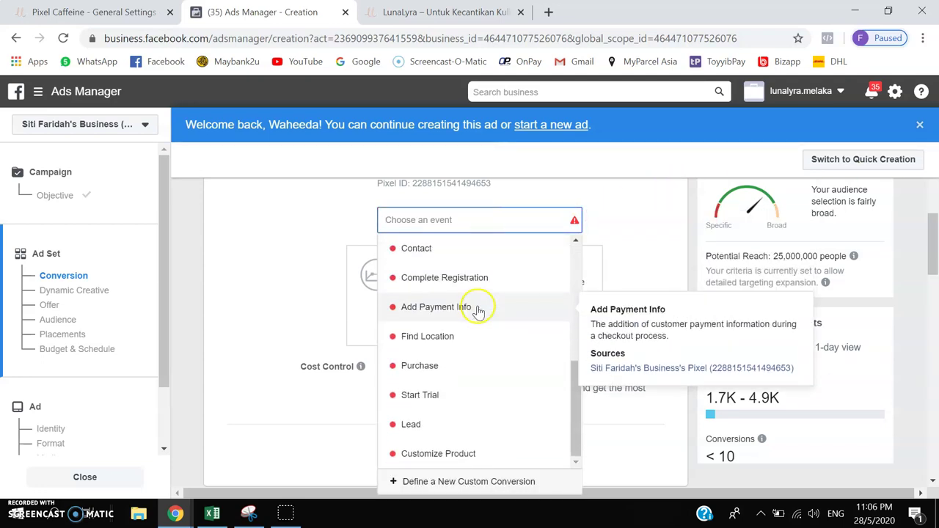
{"action": "scroll", "coordinate": [455, 370], "scroll_direction": "up", "scroll_amount": 3}
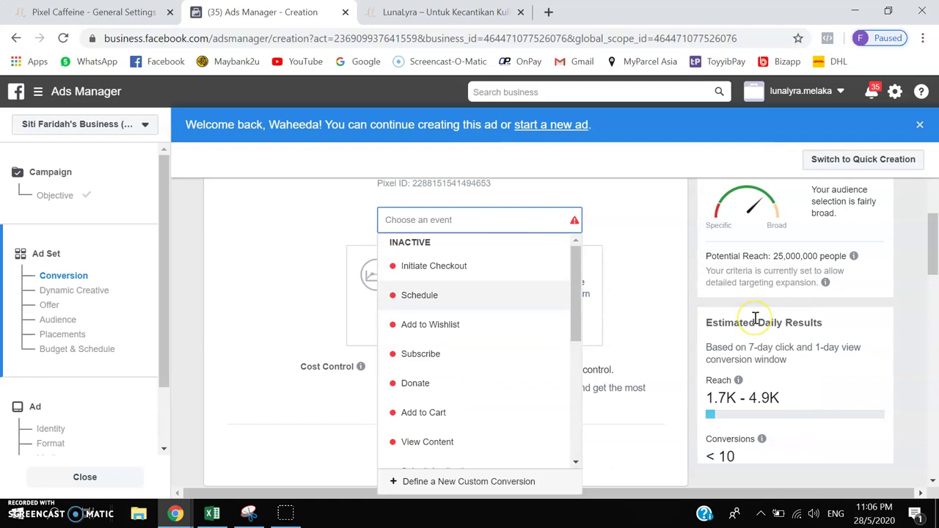
{"action": "left_click", "coordinate": [325, 268]}
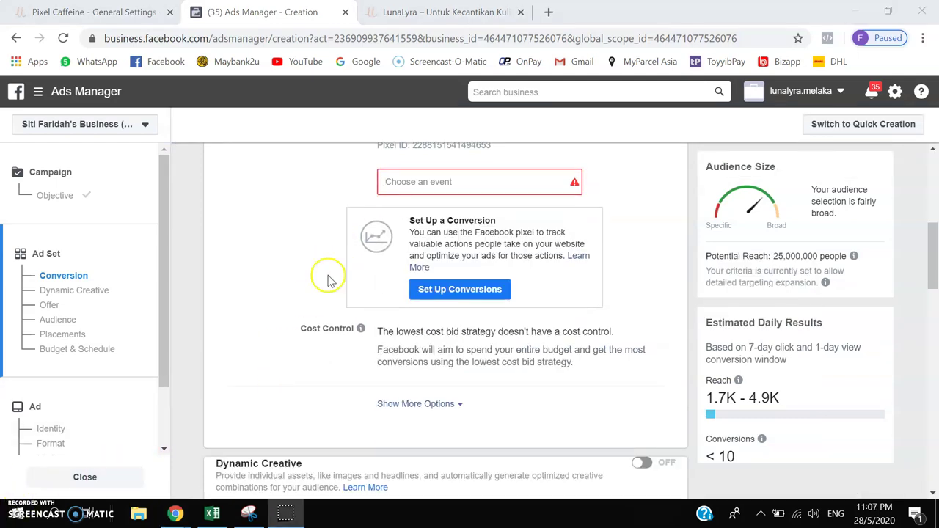
- Look through the selected pixel's full list of conversion events in the event chooser
{"action": "left_click", "coordinate": [424, 181]}
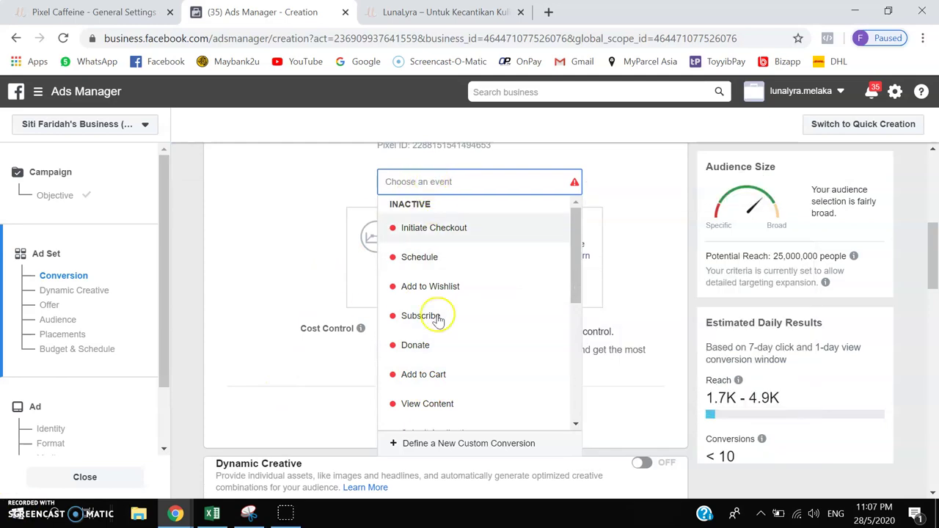
{"action": "scroll", "coordinate": [430, 316], "scroll_direction": "down", "scroll_amount": 4}
{"action": "left_click", "coordinate": [282, 218]}
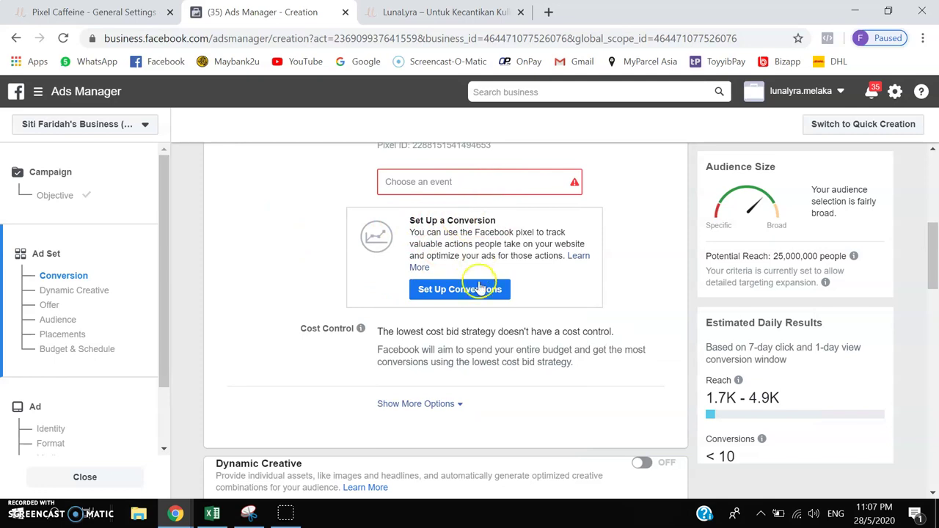
- Set up conversion tracking with standard events and go on to the Test Events tool
{"action": "left_click", "coordinate": [462, 288]}
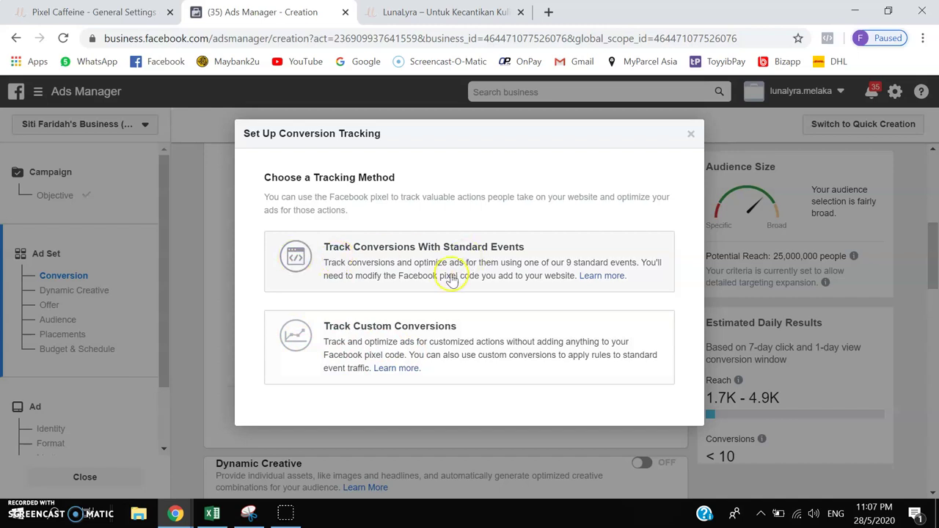
{"action": "left_click", "coordinate": [422, 257]}
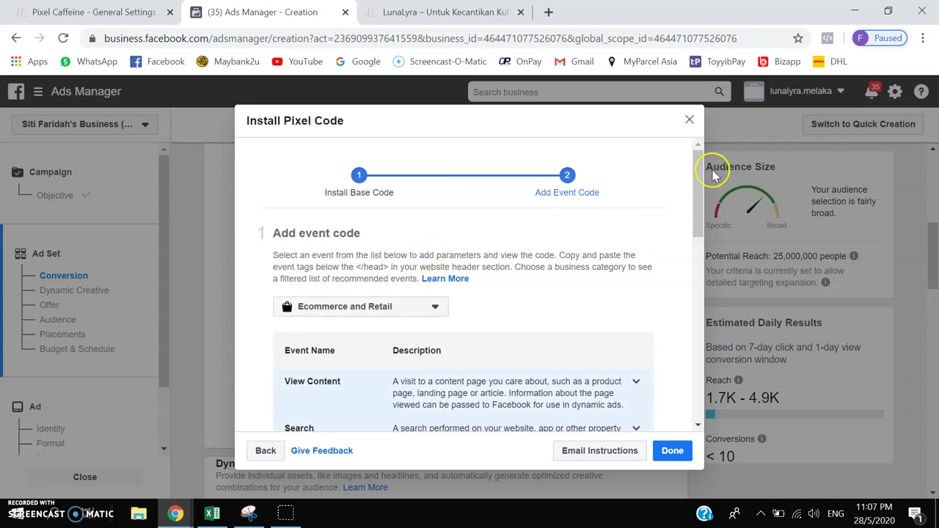
{"action": "left_click_drag", "start_coordinate": [697, 161], "coordinate": [699, 371]}
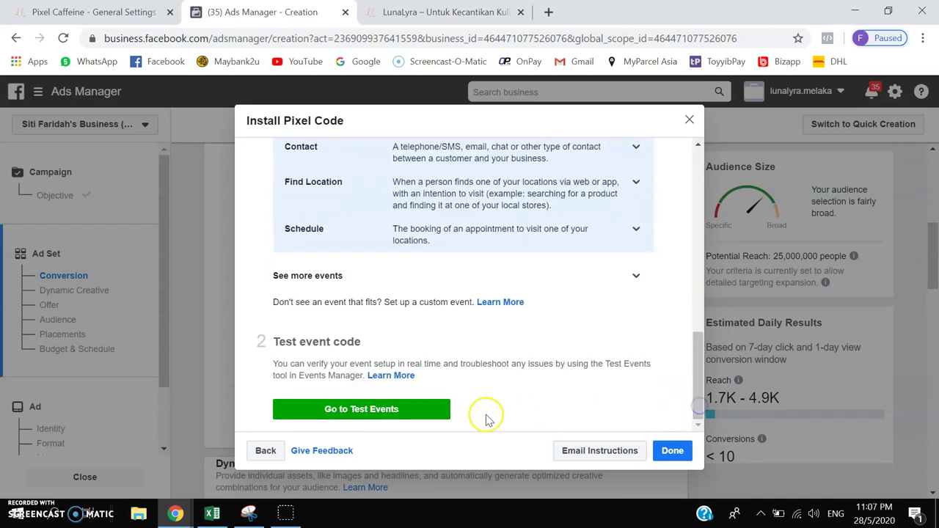
{"action": "left_click", "coordinate": [323, 414]}
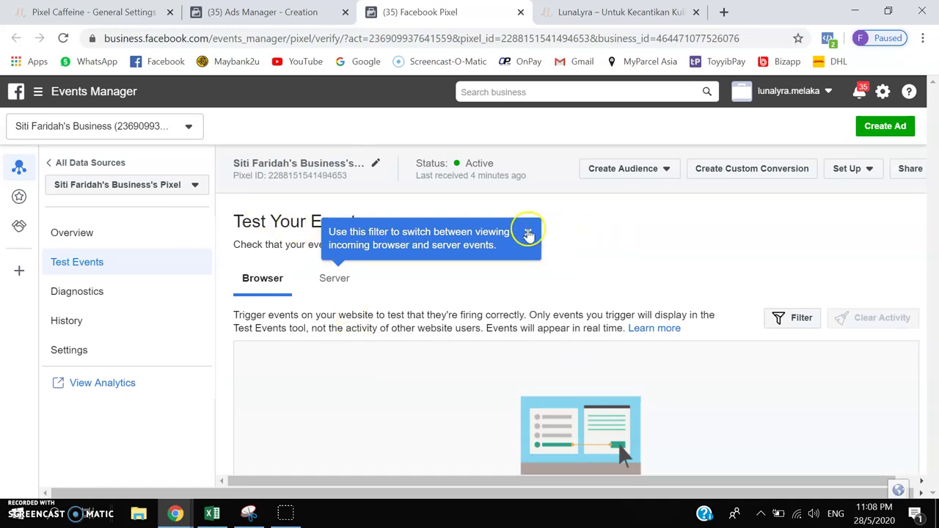
- Dismiss the filter tip, open the LunaLyra website from Test Events by its URL, and close the old LunaLyra page
{"action": "left_click", "coordinate": [527, 232]}
{"action": "scroll", "coordinate": [399, 233], "scroll_direction": "down", "scroll_amount": 3}
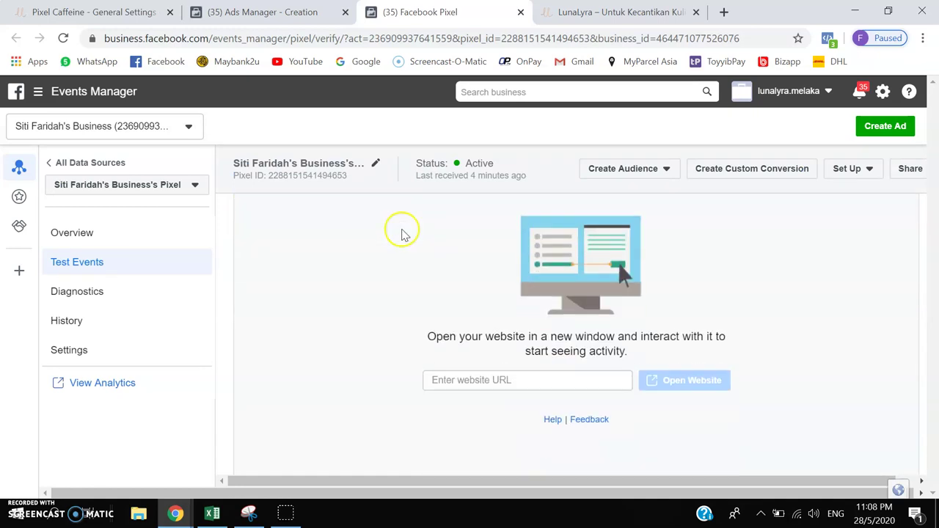
{"action": "left_click", "coordinate": [529, 380]}
{"action": "type", "text": "https://lunalyra.my"}
{"action": "left_click", "coordinate": [689, 381]}
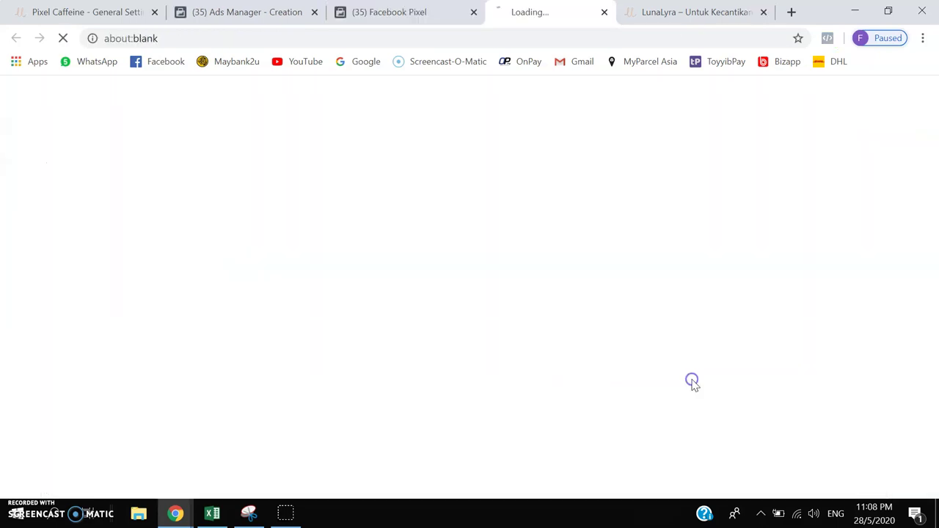
{"action": "left_click", "coordinate": [763, 13]}
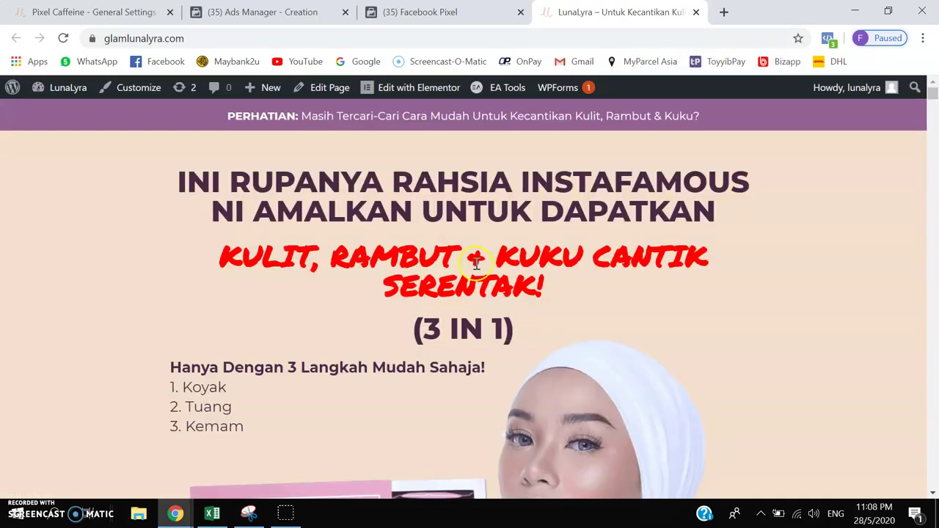
- Place a test order for the 2 Kotak set on the LunaLyra site with cash on delivery (COD)
{"action": "left_click_drag", "start_coordinate": [932, 97], "coordinate": [935, 452]}
{"action": "left_click", "coordinate": [444, 327]}
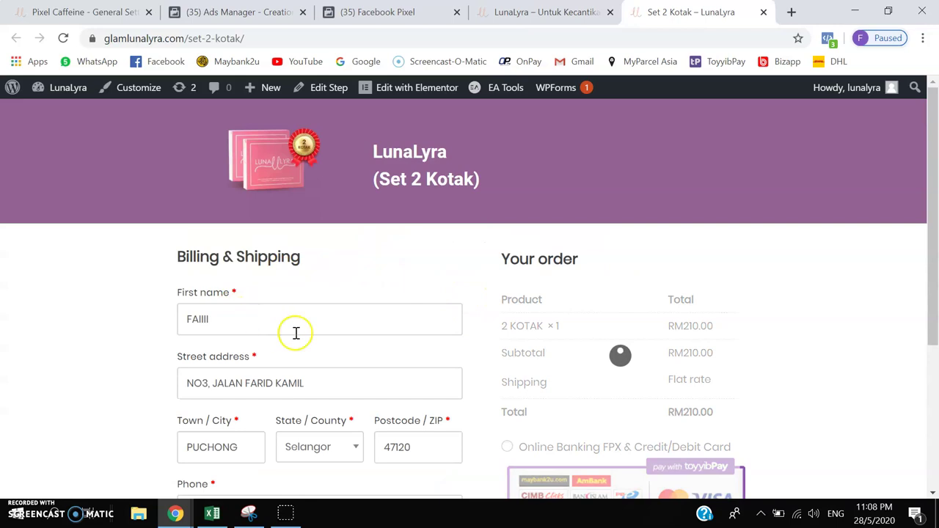
{"action": "scroll", "coordinate": [377, 316], "scroll_direction": "down", "scroll_amount": 3}
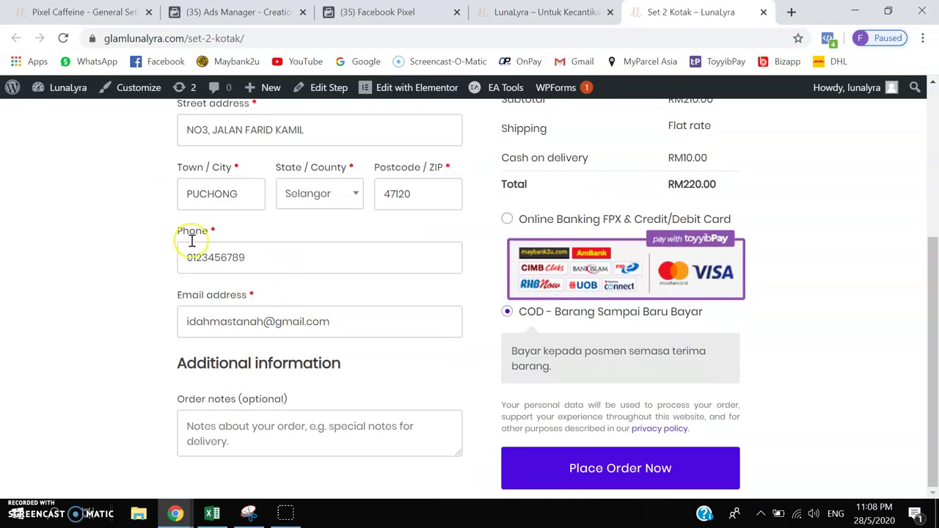
{"action": "left_click", "coordinate": [609, 467]}
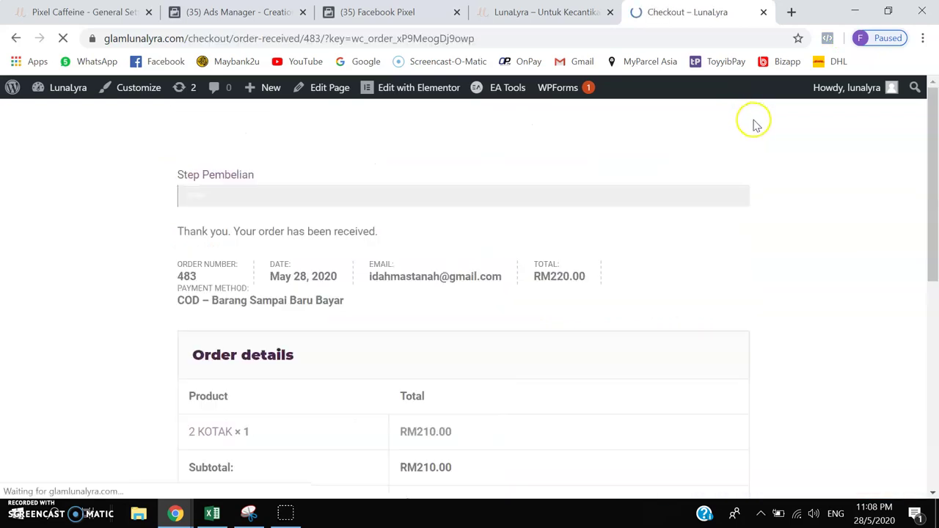
- Close the order confirmation and LunaLyra pages and review the received pixel events in Test Events
{"action": "left_click", "coordinate": [764, 12]}
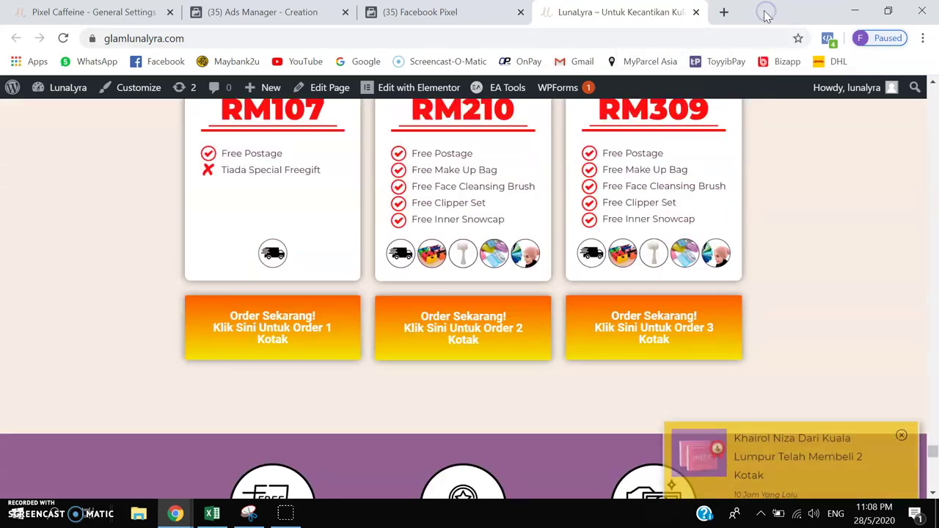
{"action": "left_click", "coordinate": [698, 13]}
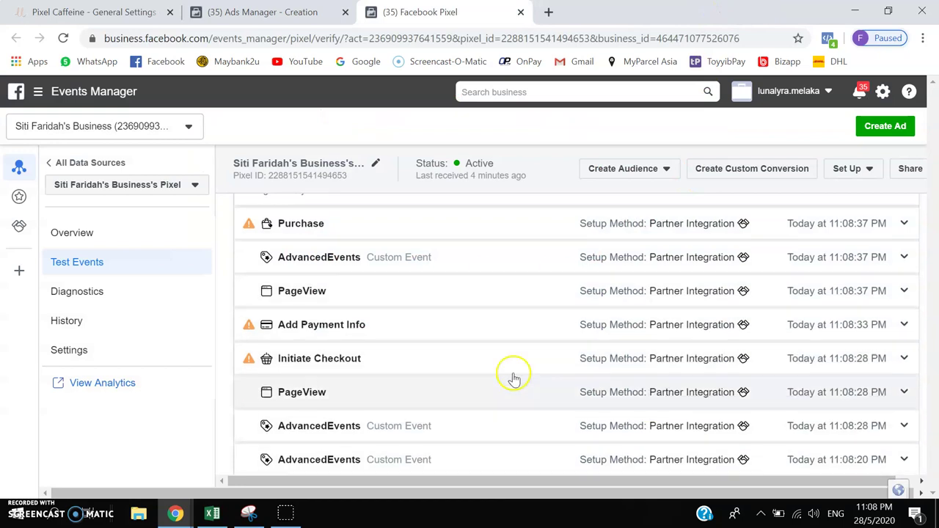
{"action": "scroll", "coordinate": [514, 378], "scroll_direction": "down", "scroll_amount": 1}
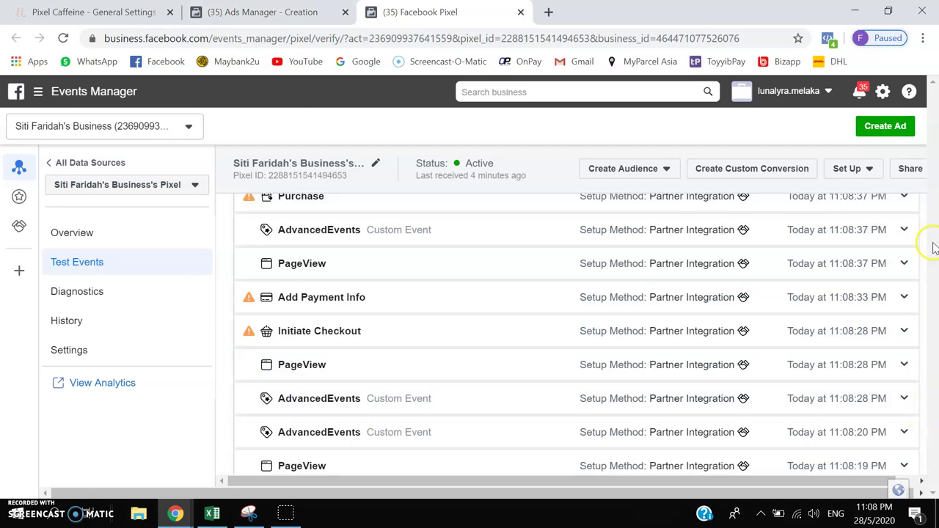
- Return to Ads Manager, finish the Install Pixel Code dialog and recheck the conversion event list
{"action": "left_click", "coordinate": [253, 12]}
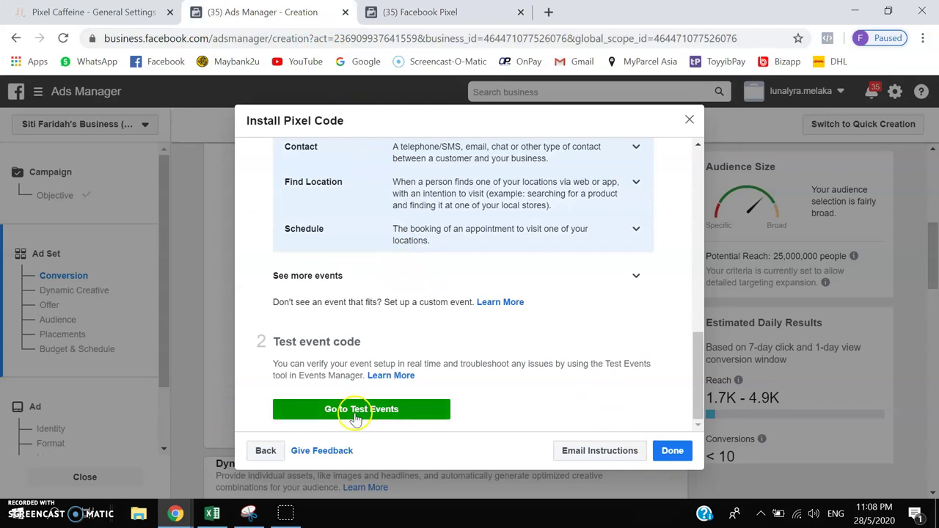
{"action": "left_click", "coordinate": [672, 451]}
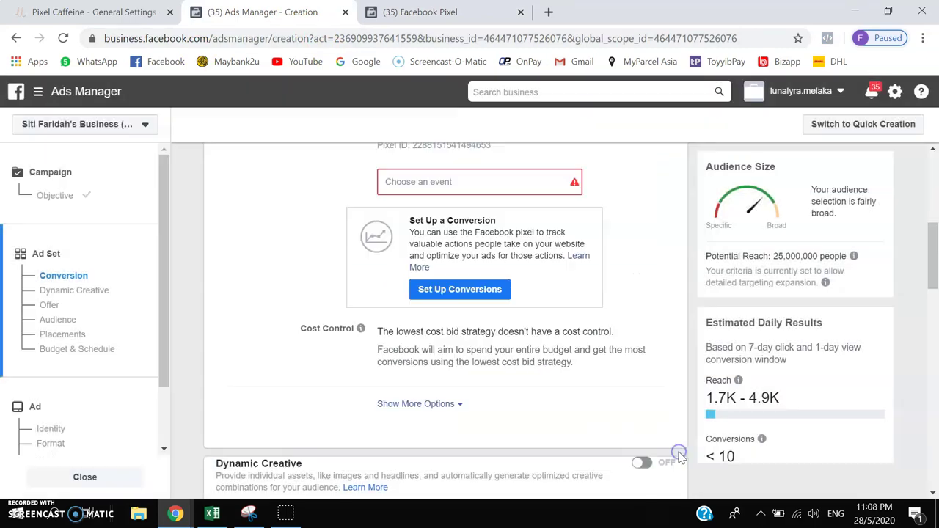
{"action": "left_click", "coordinate": [437, 182]}
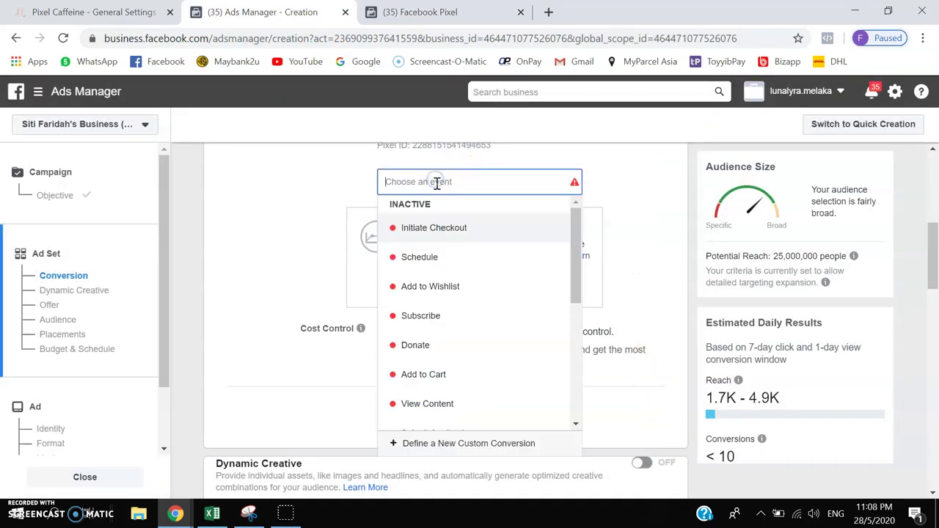
- Reload Ads Manager, start a new campaign with the Conversions objective and name it Video RTM
{"action": "left_click", "coordinate": [63, 38]}
{"action": "left_click", "coordinate": [541, 121]}
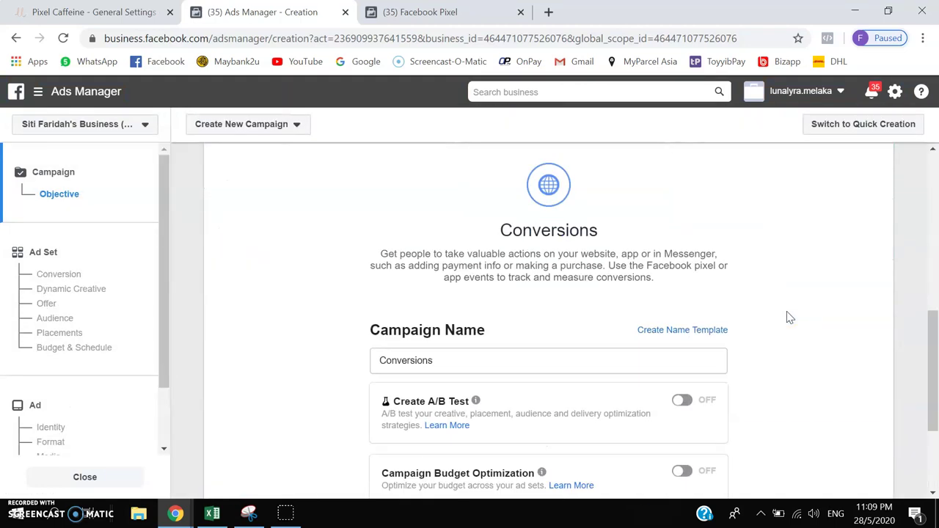
{"action": "left_click", "coordinate": [435, 196]}
{"action": "double_click", "coordinate": [436, 195]}
{"action": "type", "text": "Vi"}
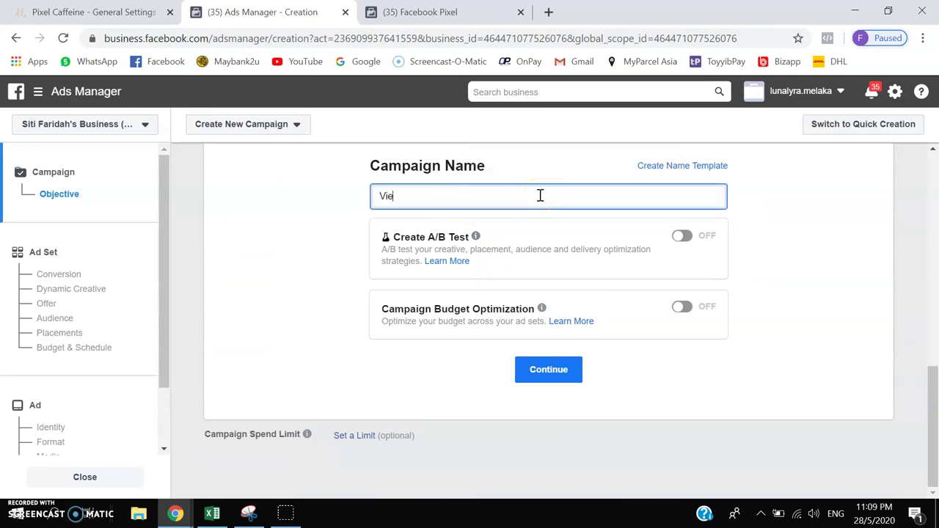
{"action": "type", "text": "deo RTM"}
- Turn on Campaign Budget Optimization with a daily budget of RM30.00 and continue to the ad set
{"action": "left_click", "coordinate": [682, 308]}
{"action": "left_click", "coordinate": [641, 375]}
{"action": "key", "text": "BackSpace"}
{"action": "left_click", "coordinate": [752, 378]}
{"action": "scroll", "coordinate": [751, 379], "scroll_direction": "down", "scroll_amount": 2}
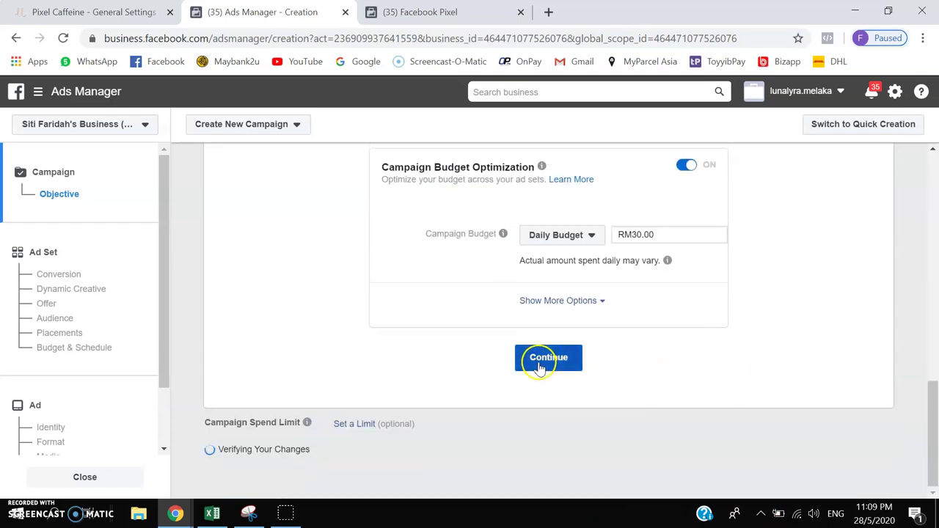
{"action": "left_click", "coordinate": [543, 358]}
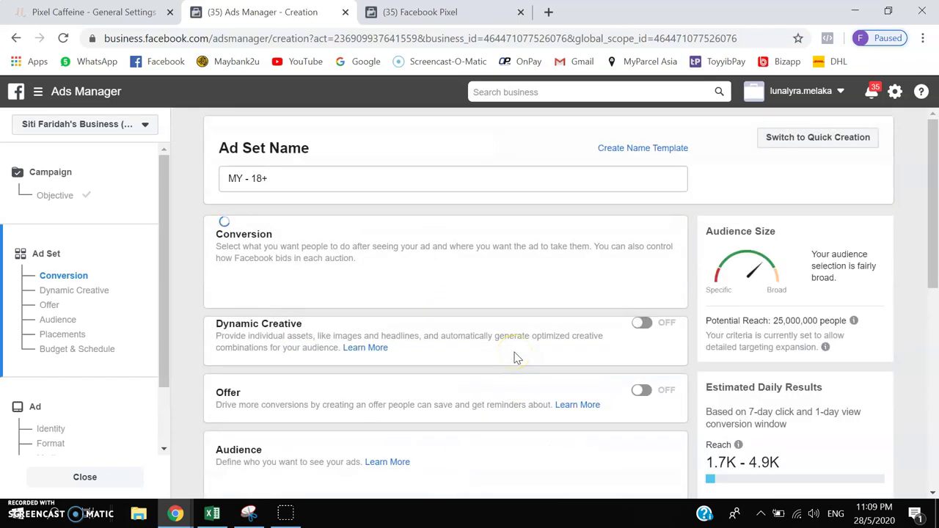
- Check in the ad set's Conversion section which of the pixel's events are active or inactive
{"action": "scroll", "coordinate": [508, 355], "scroll_direction": "down", "scroll_amount": 2}
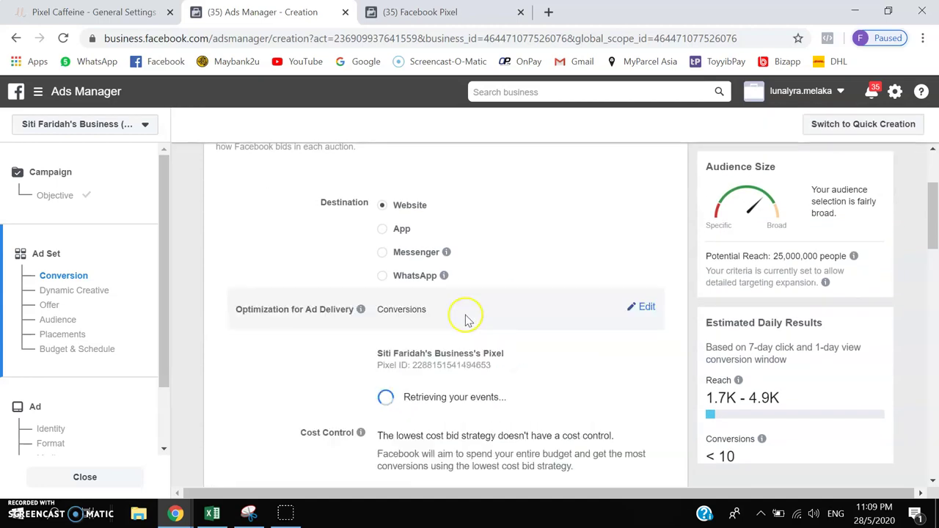
{"action": "scroll", "coordinate": [465, 321], "scroll_direction": "down", "scroll_amount": 1}
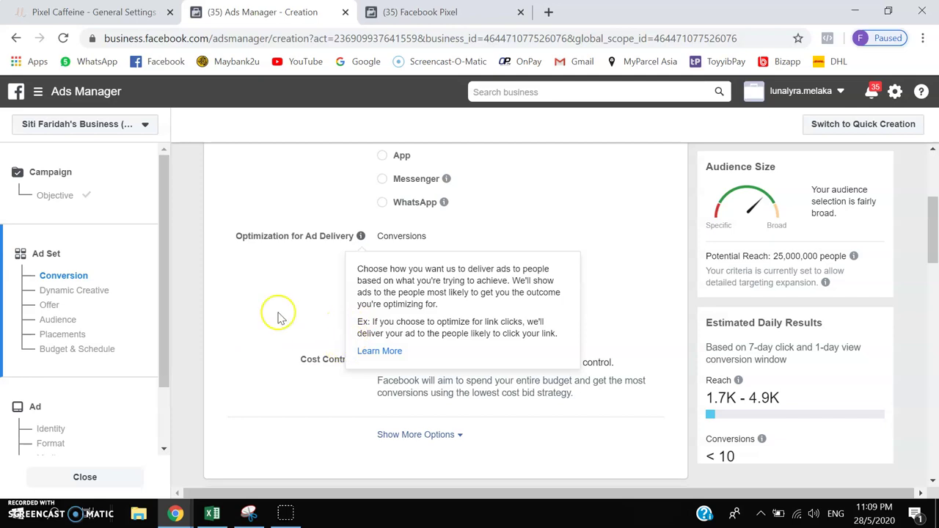
{"action": "scroll", "coordinate": [345, 304], "scroll_direction": "down", "scroll_amount": 1}
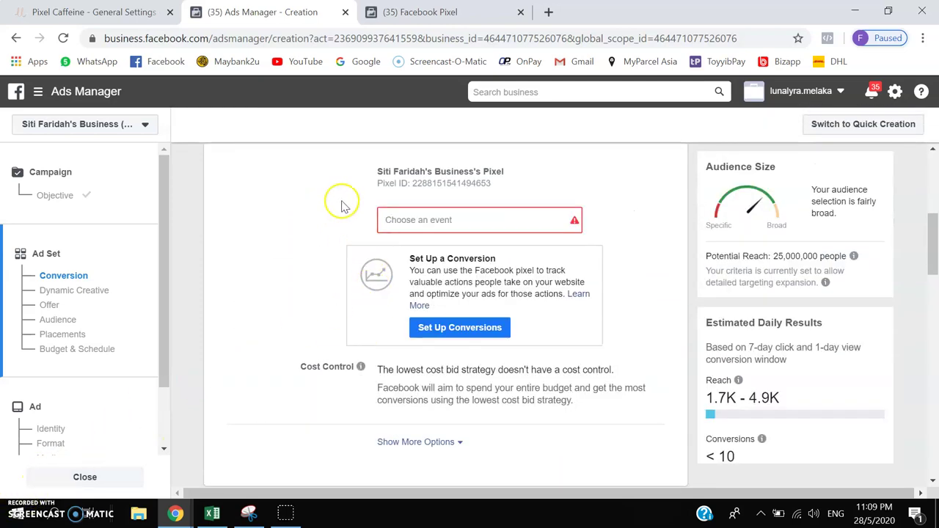
{"action": "left_click", "coordinate": [453, 219]}
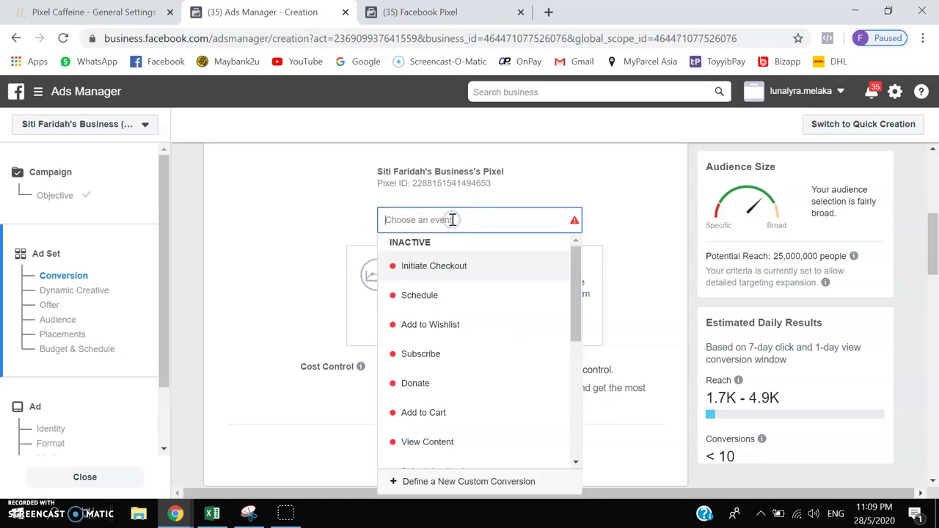
{"action": "scroll", "coordinate": [478, 290], "scroll_direction": "down", "scroll_amount": 4}
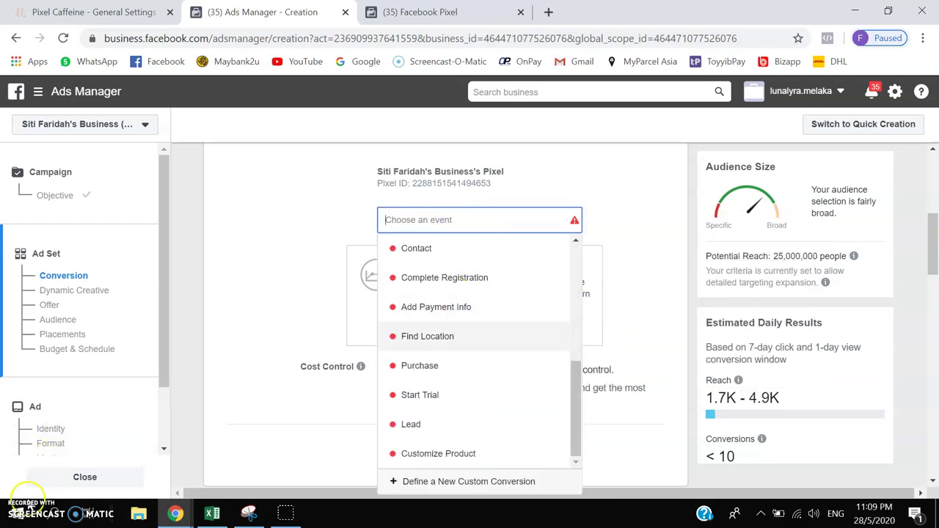
{"action": "scroll", "coordinate": [482, 319], "scroll_direction": "up", "scroll_amount": 5}
{"action": "left_click", "coordinate": [308, 207]}
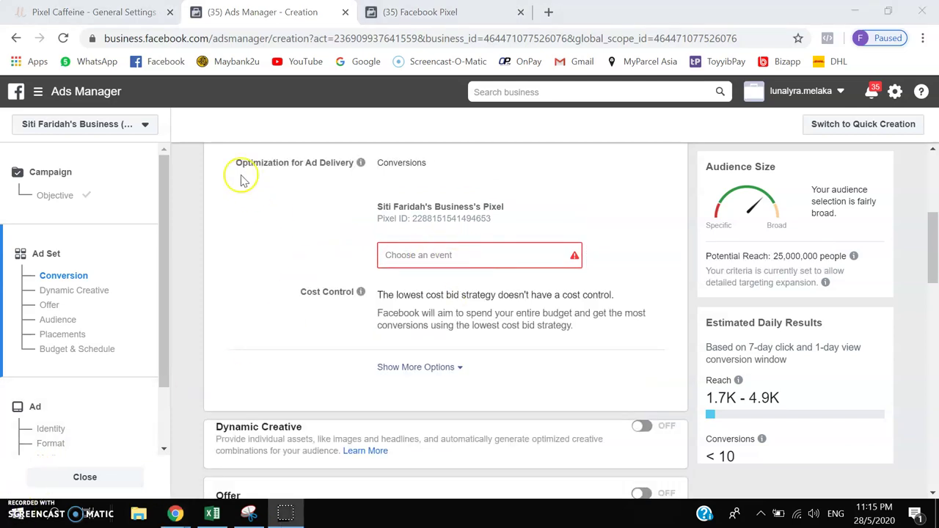
- Reload the Ads Manager page and choose Conversions as the new campaign's marketing objective
{"action": "left_click", "coordinate": [64, 38]}
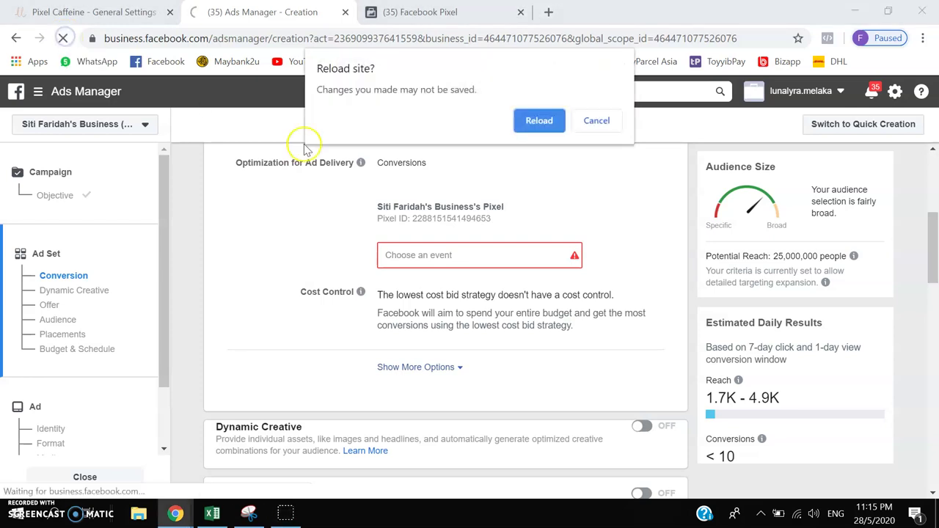
{"action": "left_click", "coordinate": [520, 120]}
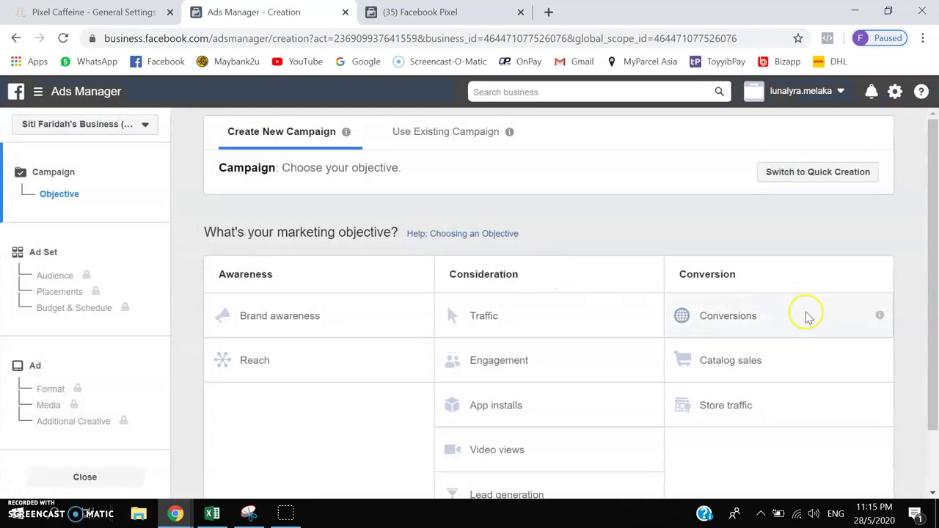
{"action": "left_click", "coordinate": [805, 315]}
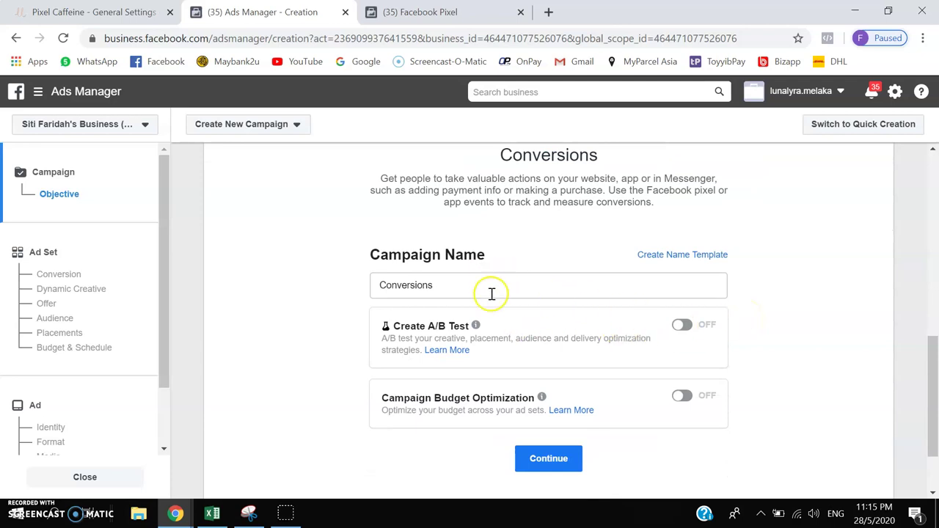
- Turn on Campaign Budget Optimization, lower the daily budget and continue to the ad set
{"action": "left_click", "coordinate": [681, 396]}
{"action": "left_click", "coordinate": [649, 471]}
{"action": "key", "text": "BackSpace"}
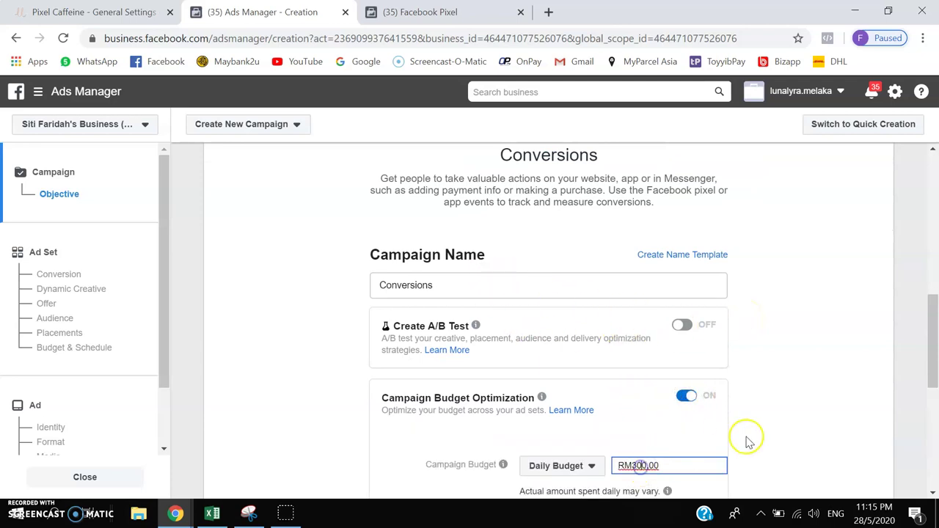
{"action": "left_click", "coordinate": [766, 400]}
{"action": "scroll", "coordinate": [766, 400], "scroll_direction": "down", "scroll_amount": 3}
{"action": "left_click", "coordinate": [549, 359]}
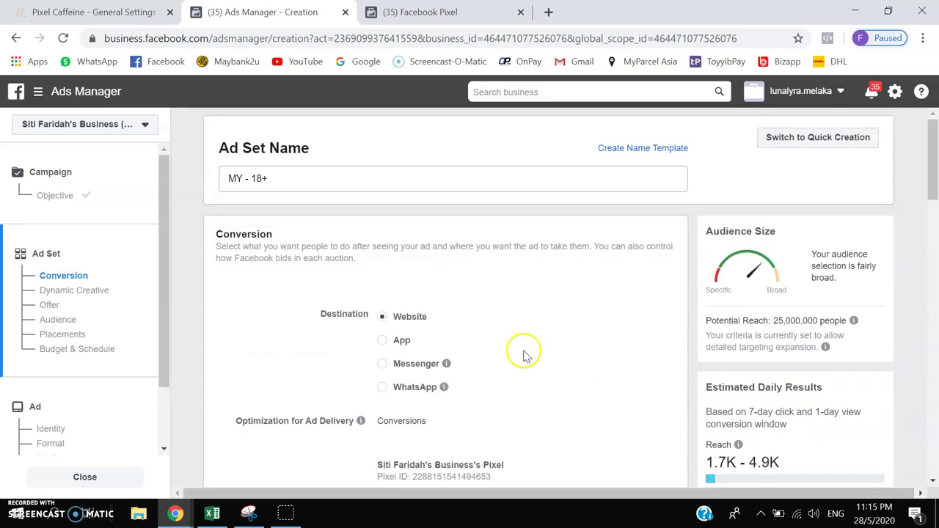
- Choose Purchase as the pixel's conversion event for the ad set
{"action": "scroll", "coordinate": [524, 356], "scroll_direction": "down", "scroll_amount": 4}
{"action": "left_click", "coordinate": [433, 220]}
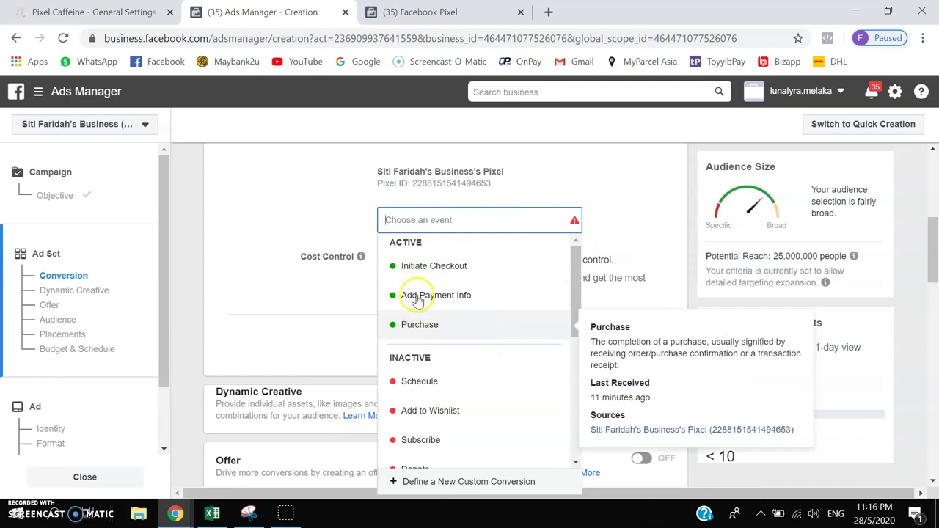
{"action": "left_click", "coordinate": [446, 325]}
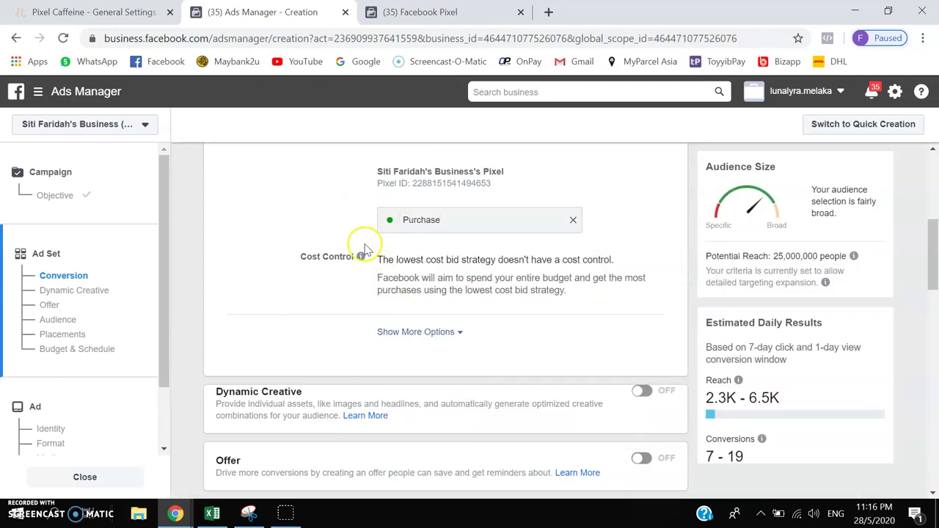
{"action": "scroll", "coordinate": [308, 308], "scroll_direction": "down", "scroll_amount": 4}
{"action": "scroll", "coordinate": [365, 392], "scroll_direction": "down", "scroll_amount": 3}
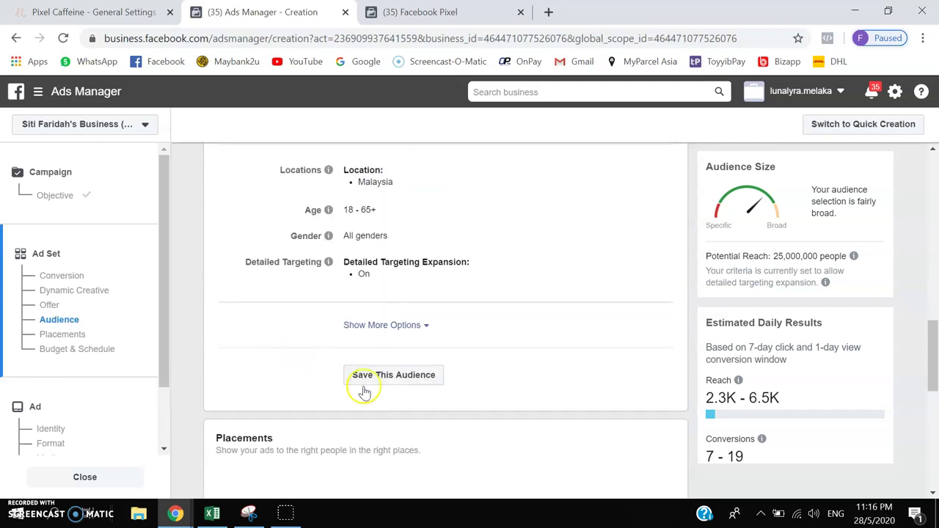
{"action": "scroll", "coordinate": [448, 402], "scroll_direction": "up", "scroll_amount": 6}
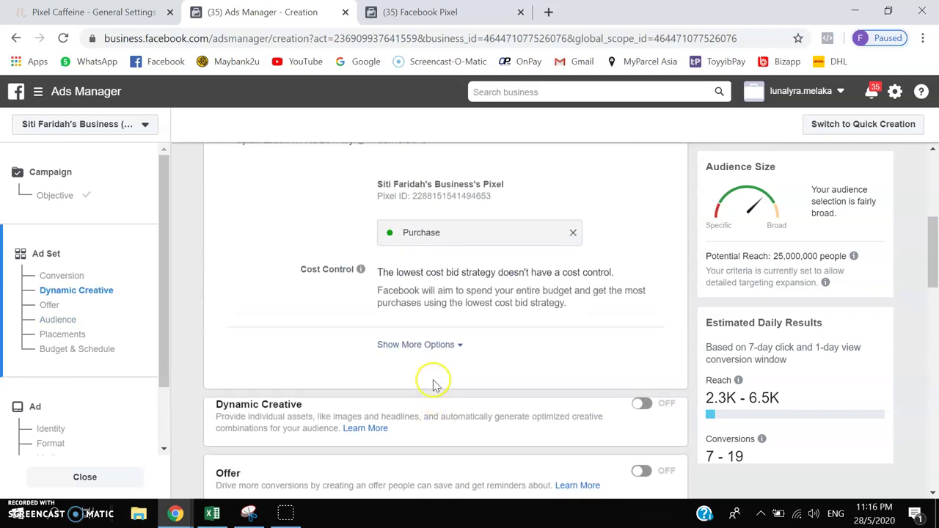